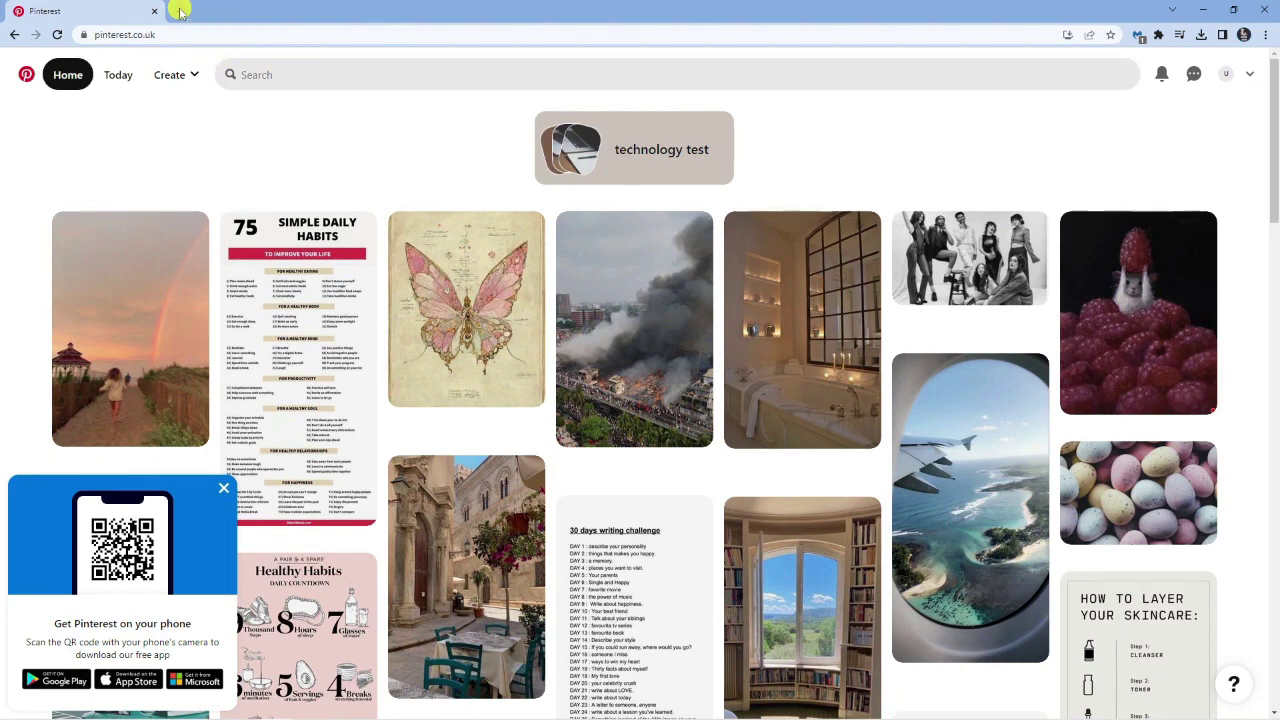
Open a new blank browser tab beside the Pinterest home feed.
{"action": "left_click", "coordinate": [181, 11]}
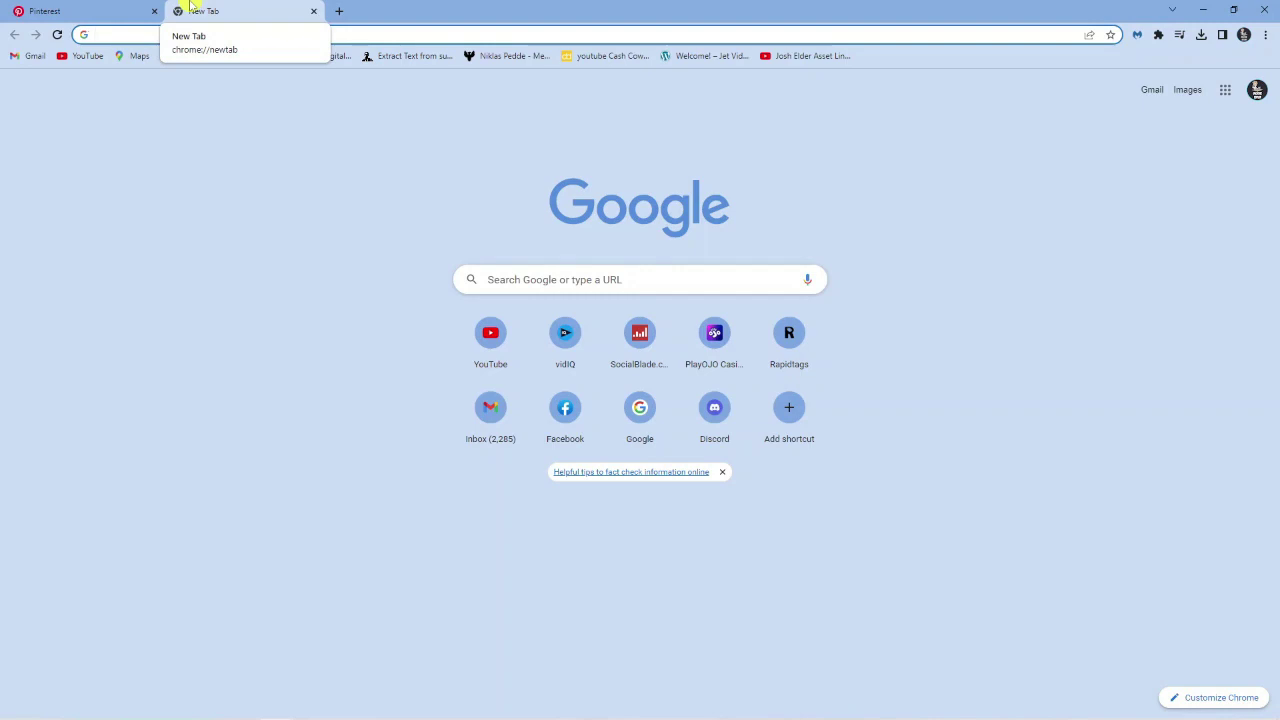
Search Google for 'amazon associates' and reach the Amazon Associates Central dashboard.
{"action": "type", "text": "goo"}
{"action": "key", "text": "Return"}
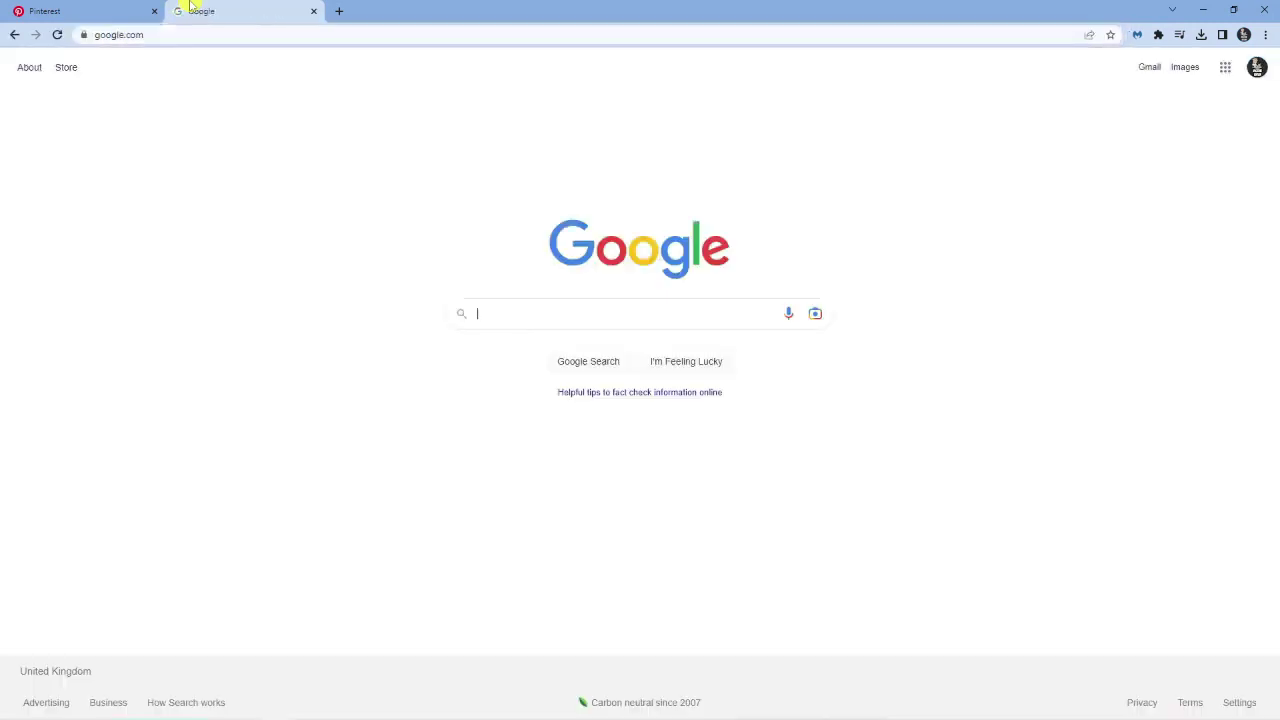
{"action": "type", "text": "amaz"}
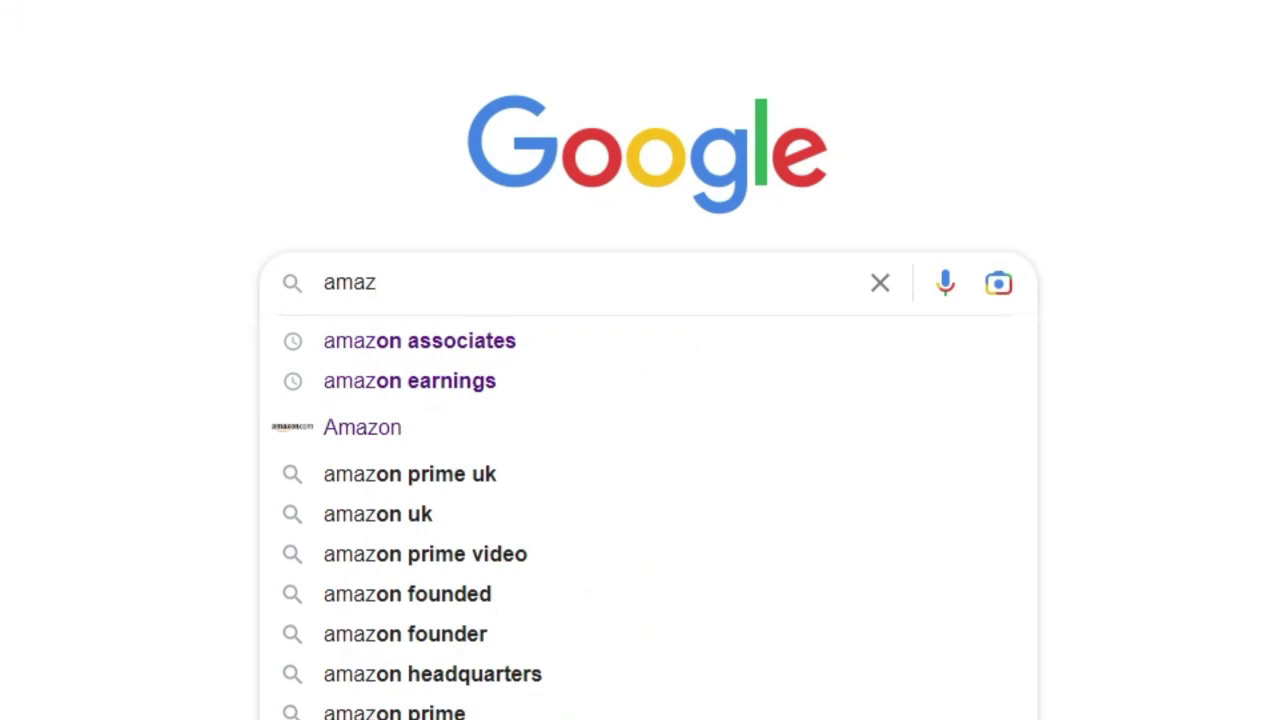
{"action": "left_click", "coordinate": [518, 342]}
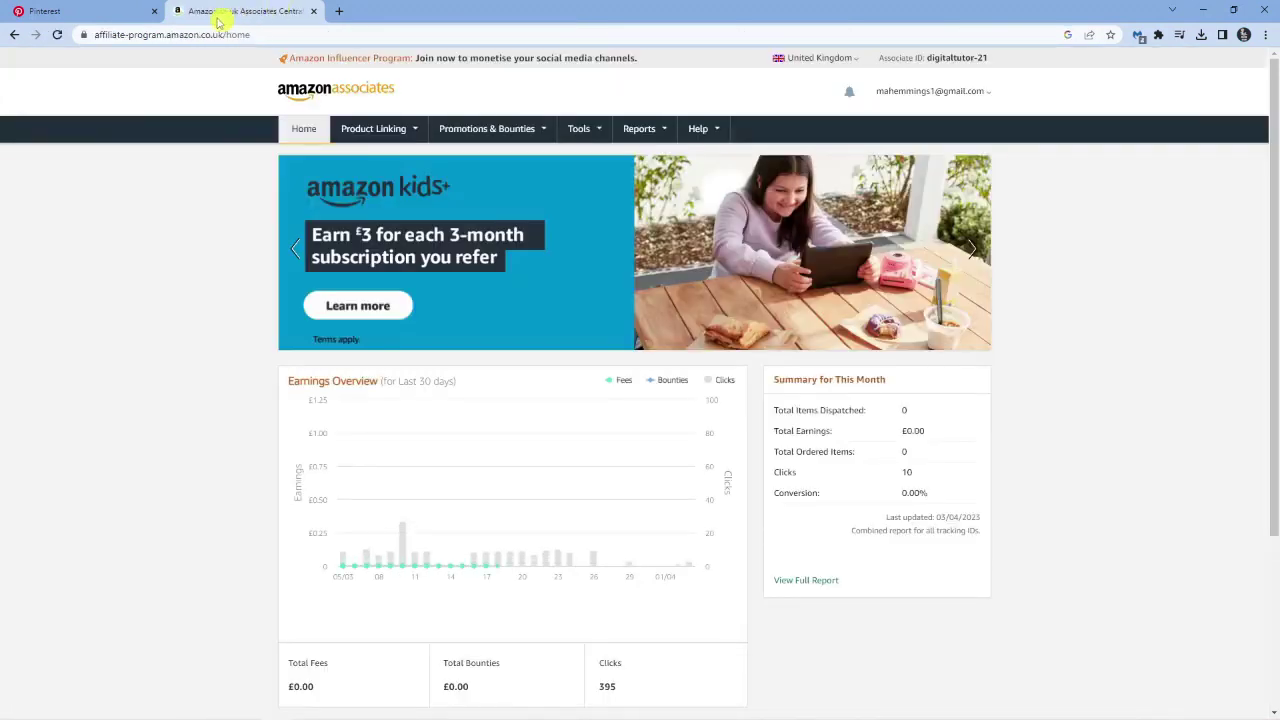
Go from the Associates dashboard to the amazon.co.uk storefront, where the SiteStripe bar appears.
{"action": "left_click", "coordinate": [185, 36]}
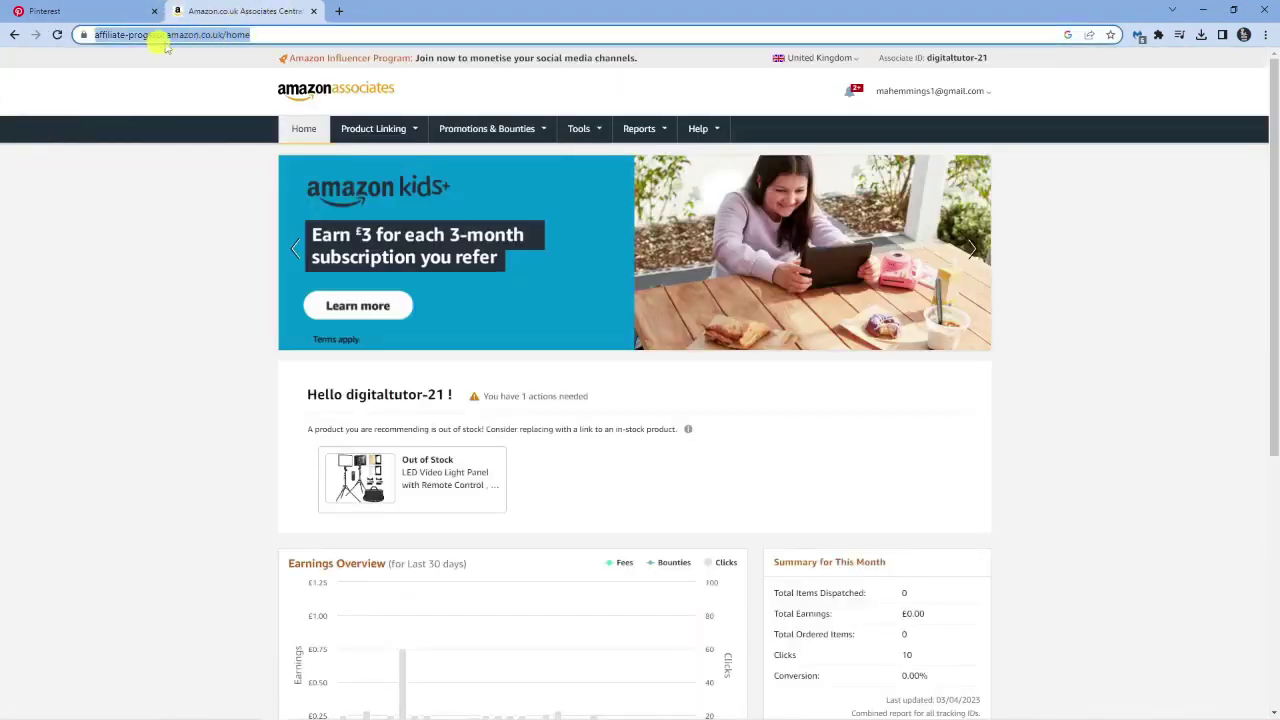
{"action": "mouse_move", "coordinate": [398, 132]}
{"action": "left_click", "coordinate": [300, 234]}
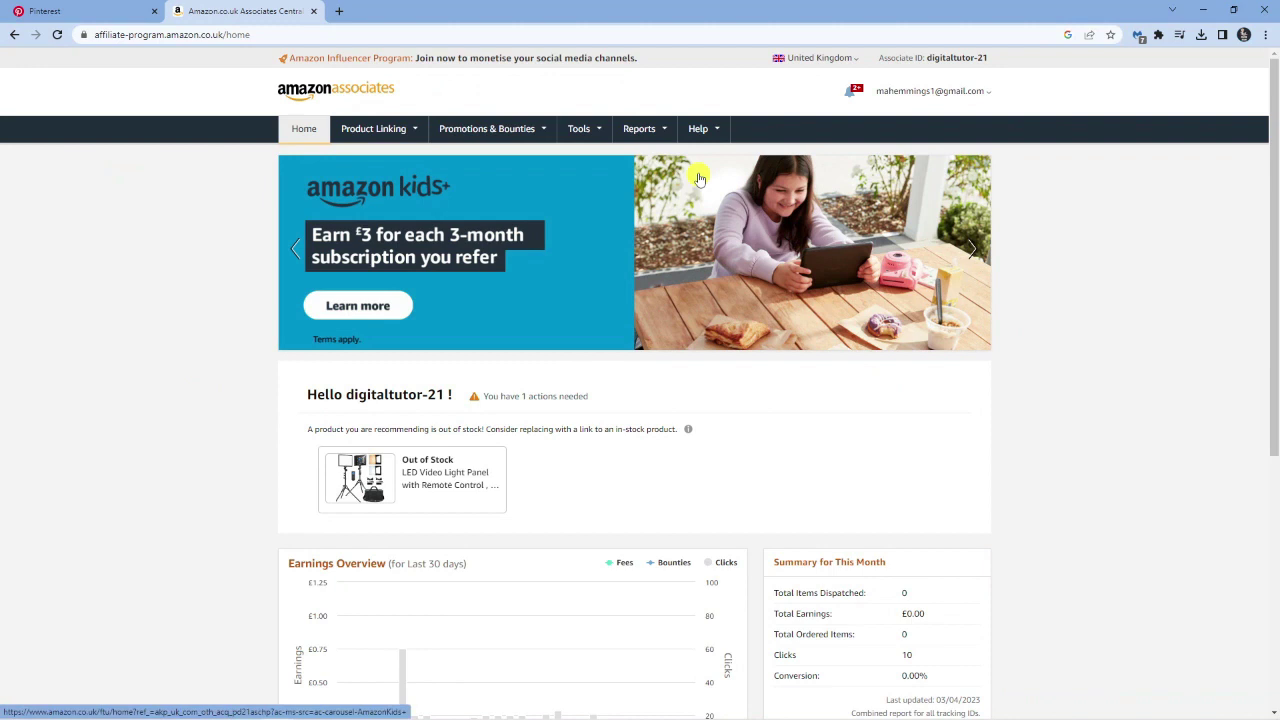
{"action": "left_click", "coordinate": [388, 33]}
{"action": "type", "text": "a"}
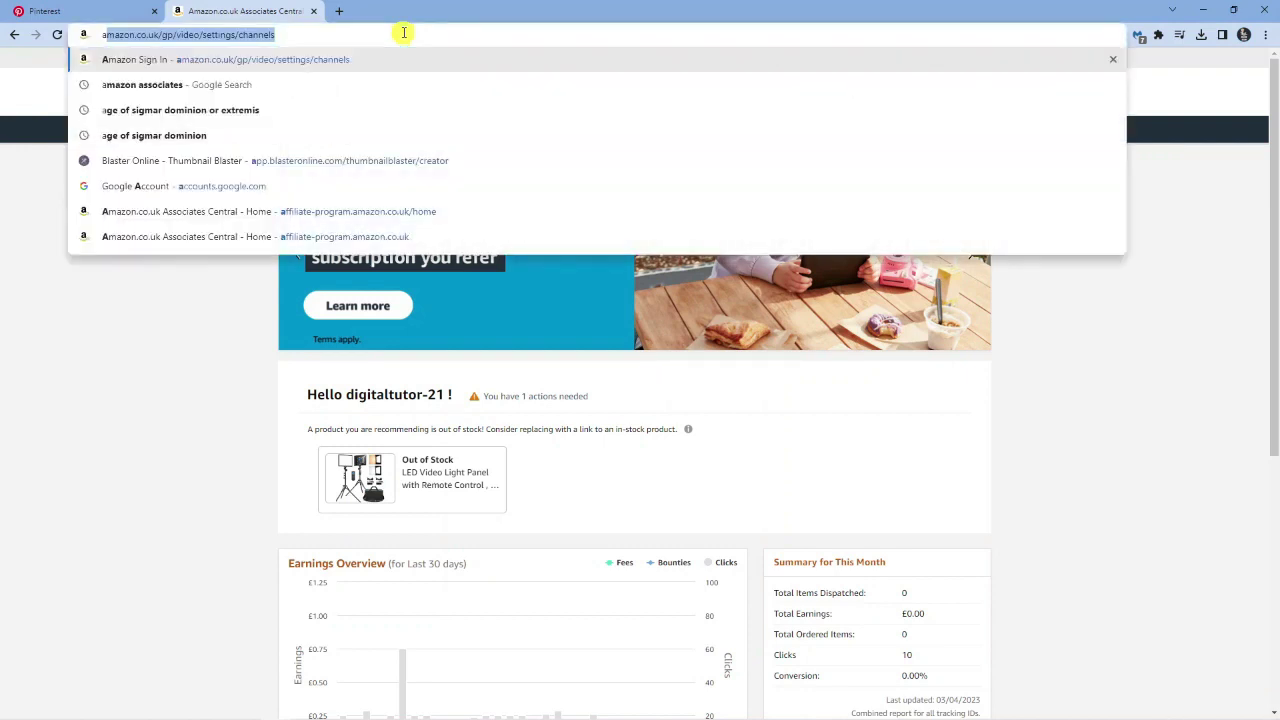
{"action": "key", "text": "Return"}
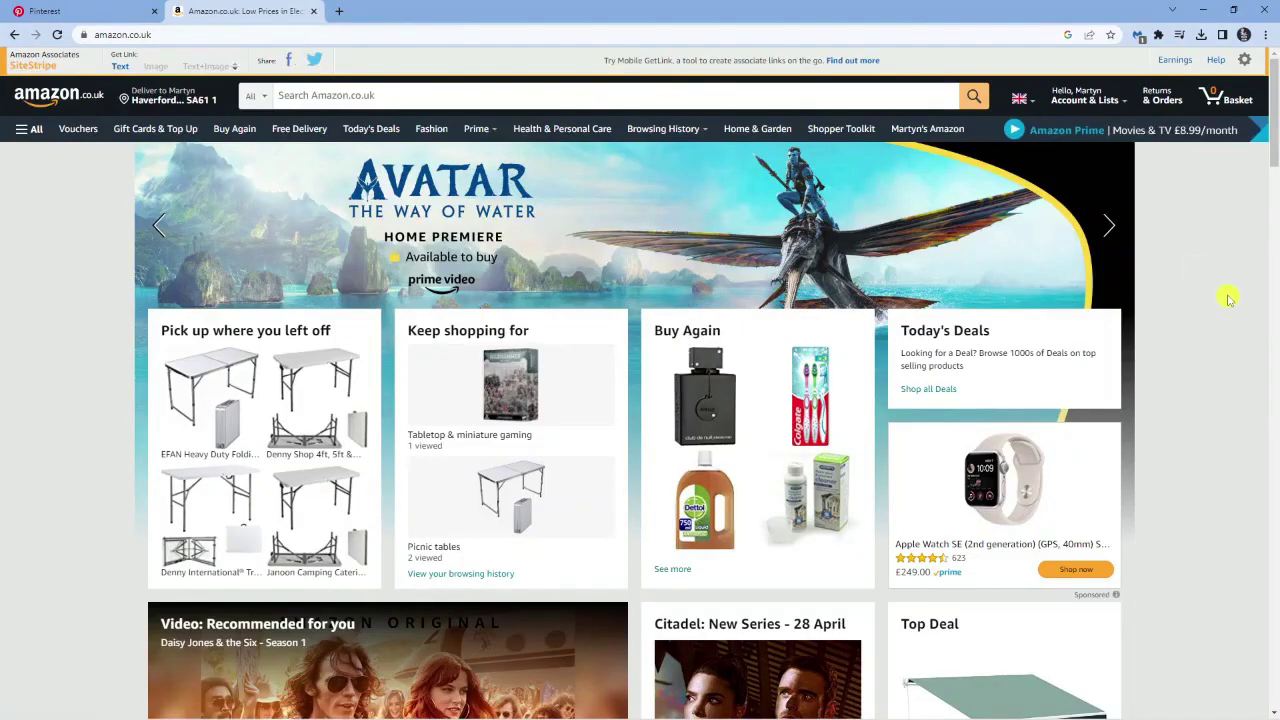
Open the pink Logitech G Blue Yeti microphone page (£99.99) from the 'For you' recommendations.
{"action": "scroll", "coordinate": [1225, 295], "scroll_direction": "down", "scroll_amount": 7}
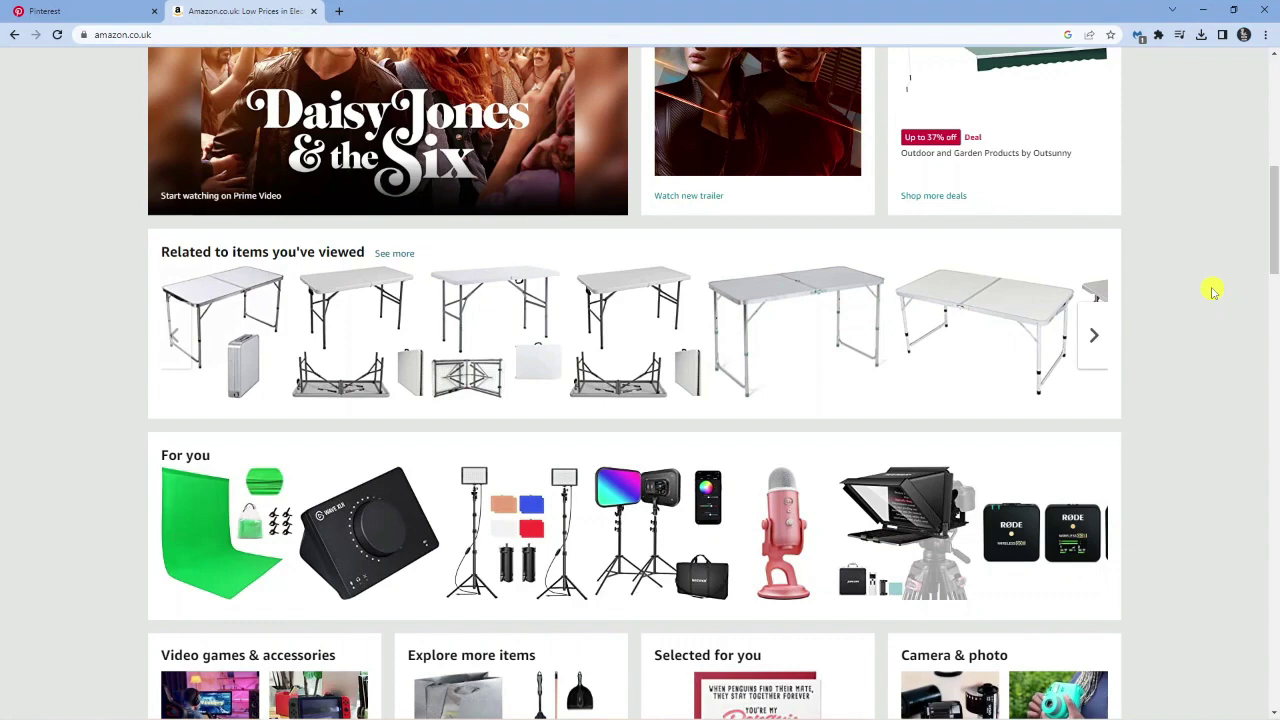
{"action": "scroll", "coordinate": [1206, 300], "scroll_direction": "down", "scroll_amount": 3}
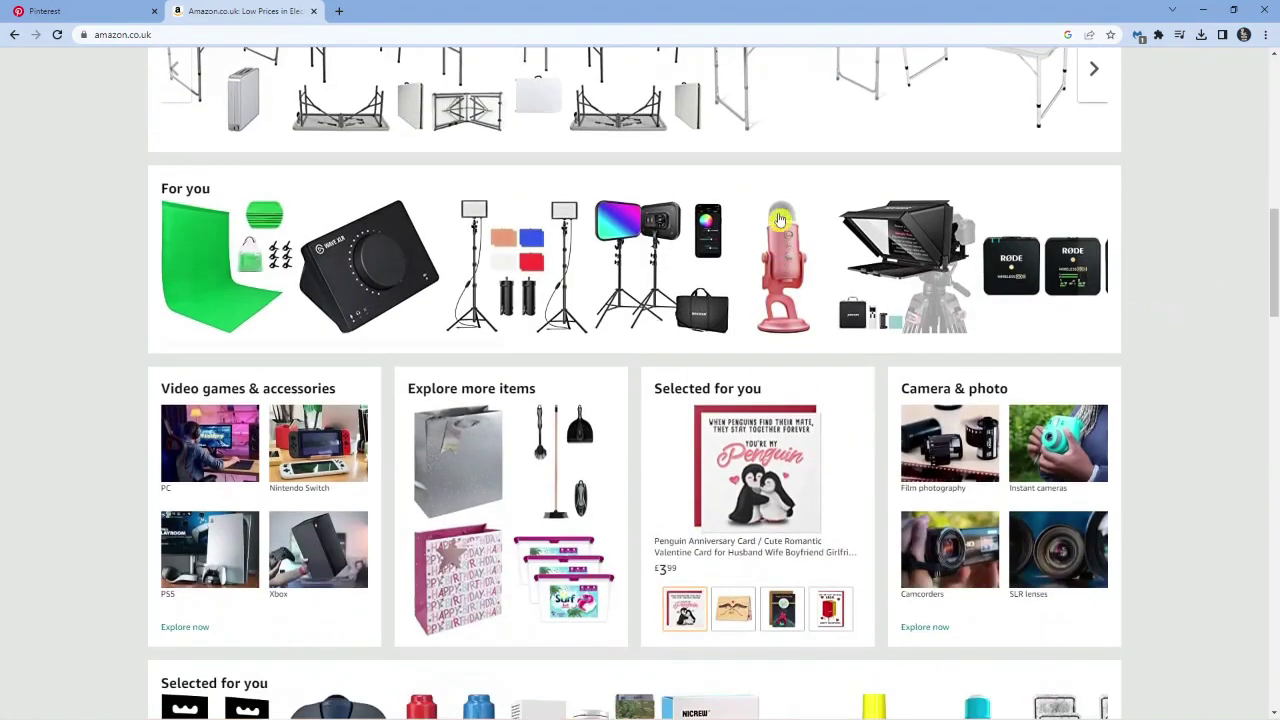
{"action": "left_click", "coordinate": [797, 258]}
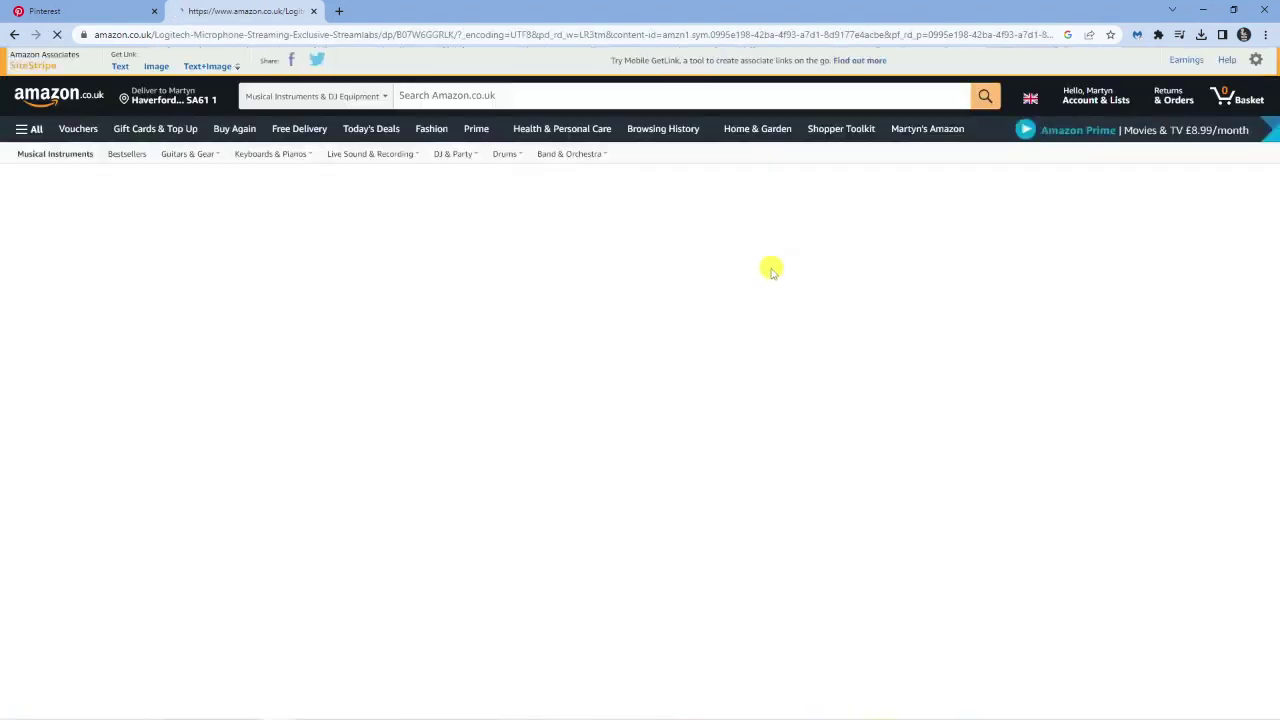
{"action": "scroll", "coordinate": [828, 283], "scroll_direction": "down", "scroll_amount": 1}
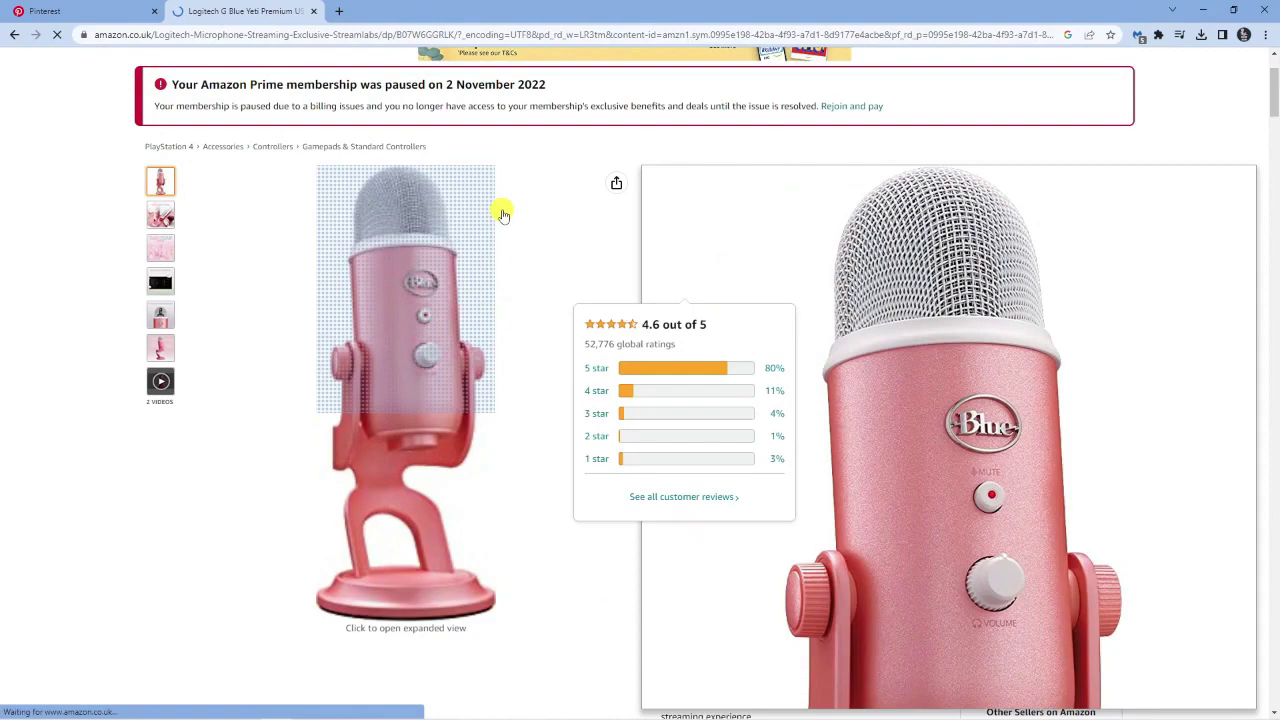
{"action": "scroll", "coordinate": [515, 212], "scroll_direction": "up", "scroll_amount": 1}
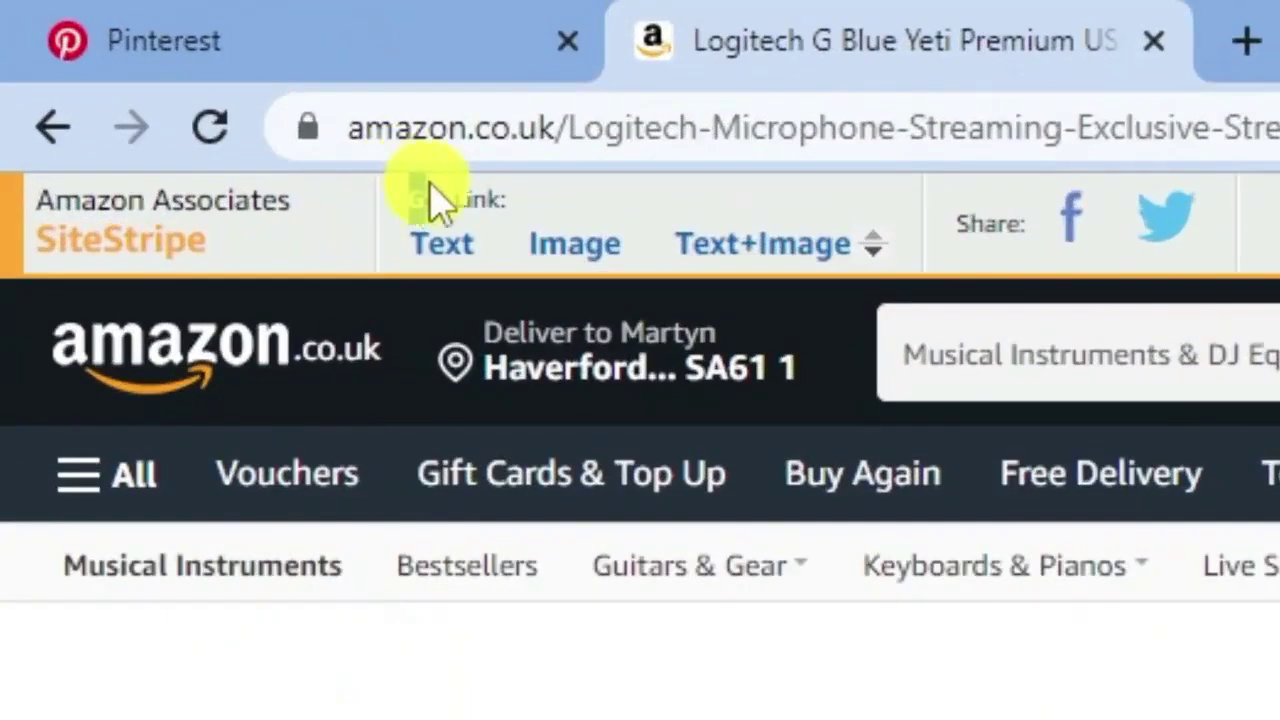
{"action": "left_click_drag", "start_coordinate": [143, 68], "coordinate": [185, 69]}
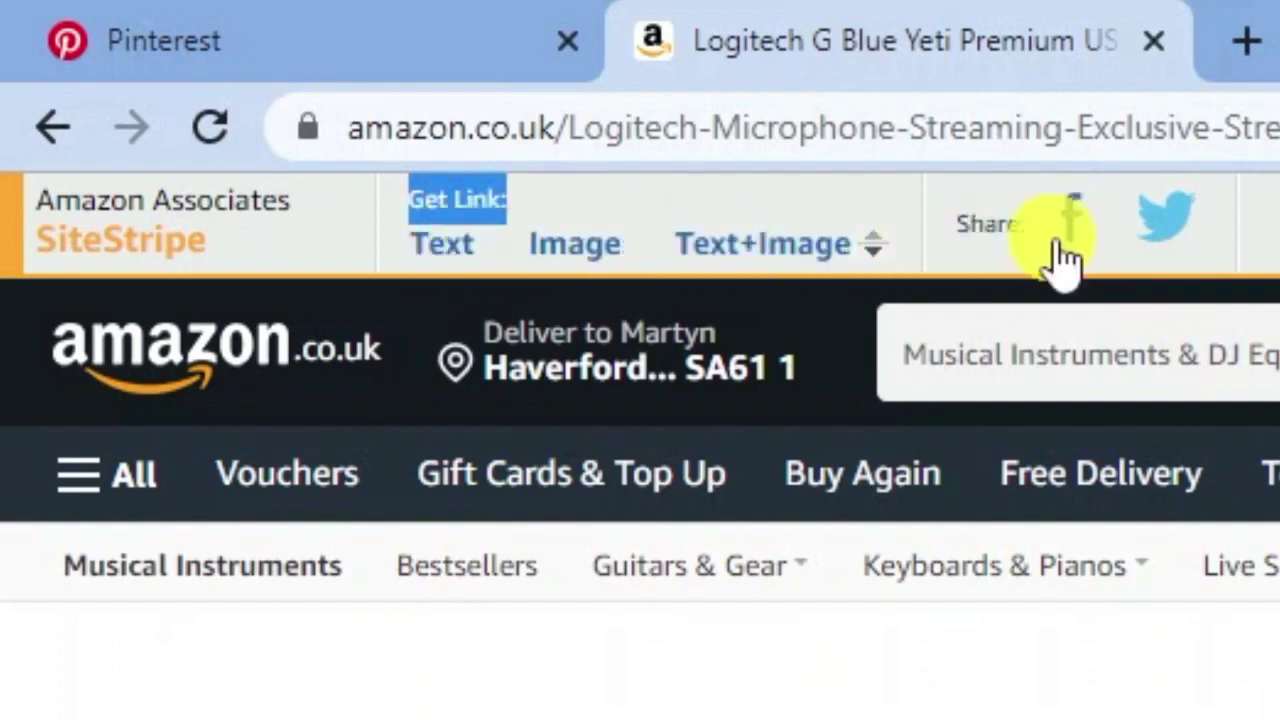
Copy the pink Blue Yeti's SiteStripe short text link, then return to the Pinterest tab.
{"action": "left_click", "coordinate": [440, 245]}
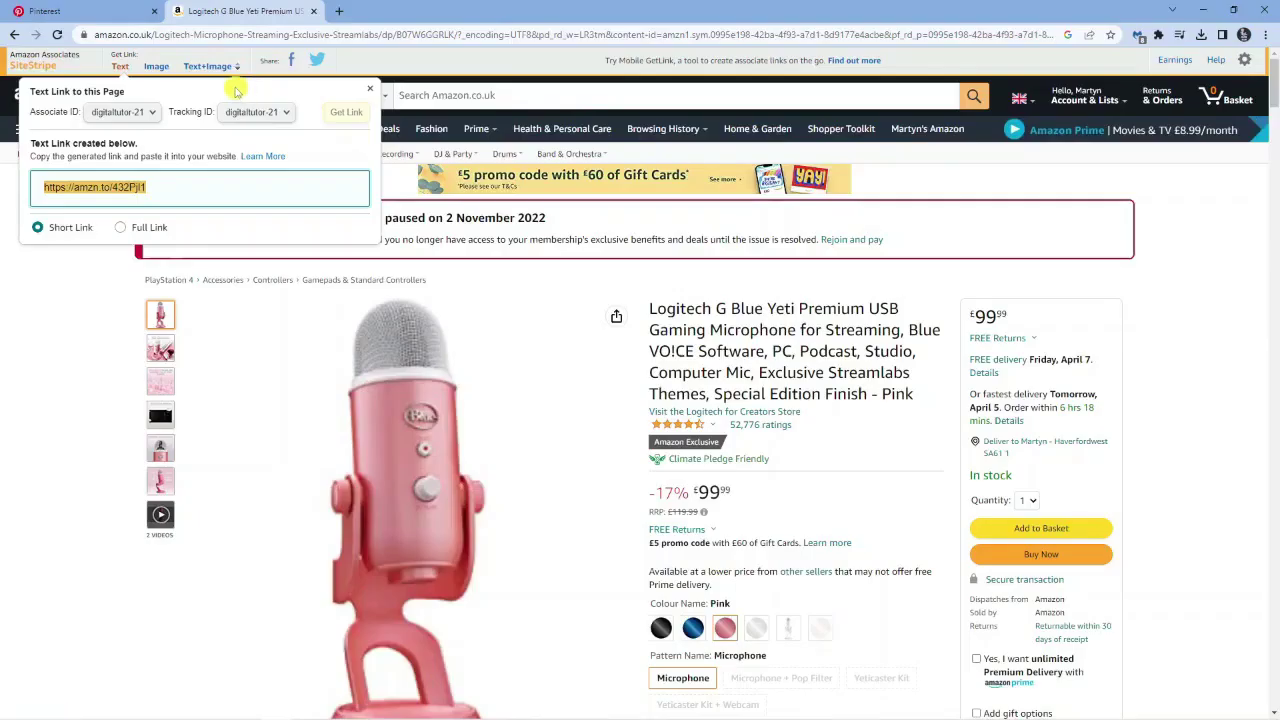
{"action": "left_click_drag", "start_coordinate": [152, 191], "coordinate": [25, 190]}
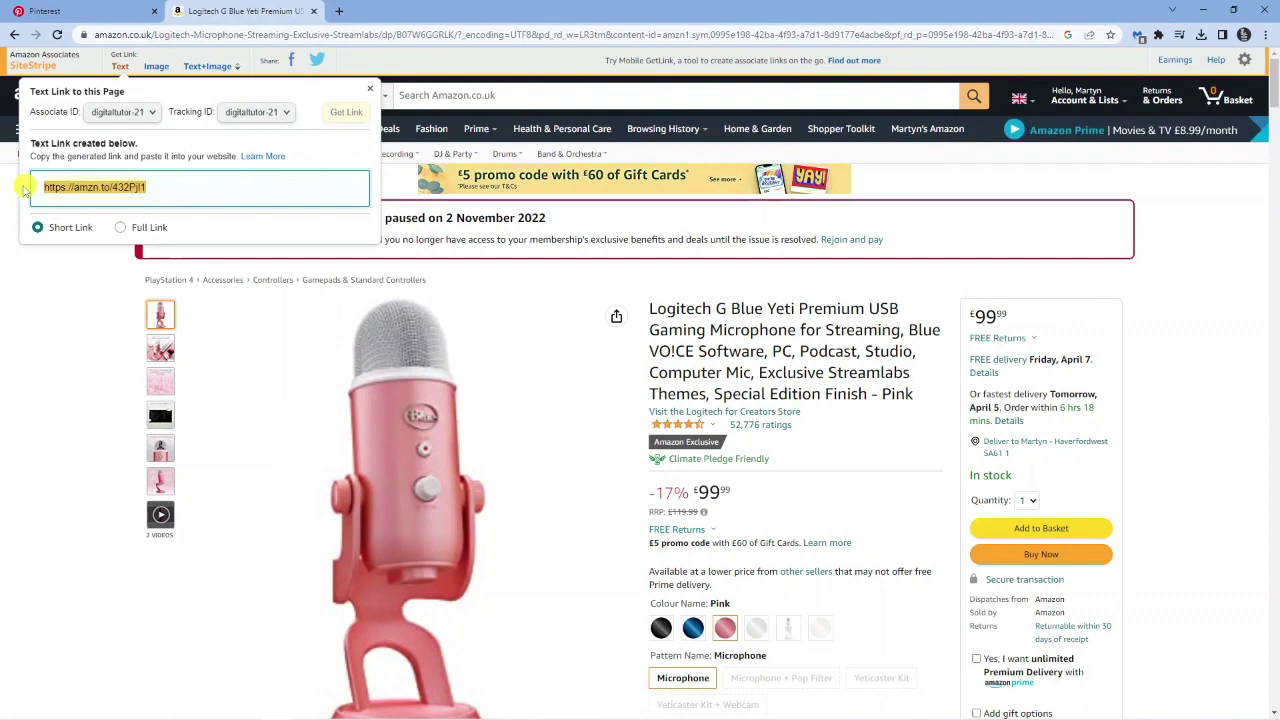
{"action": "right_click", "coordinate": [107, 187]}
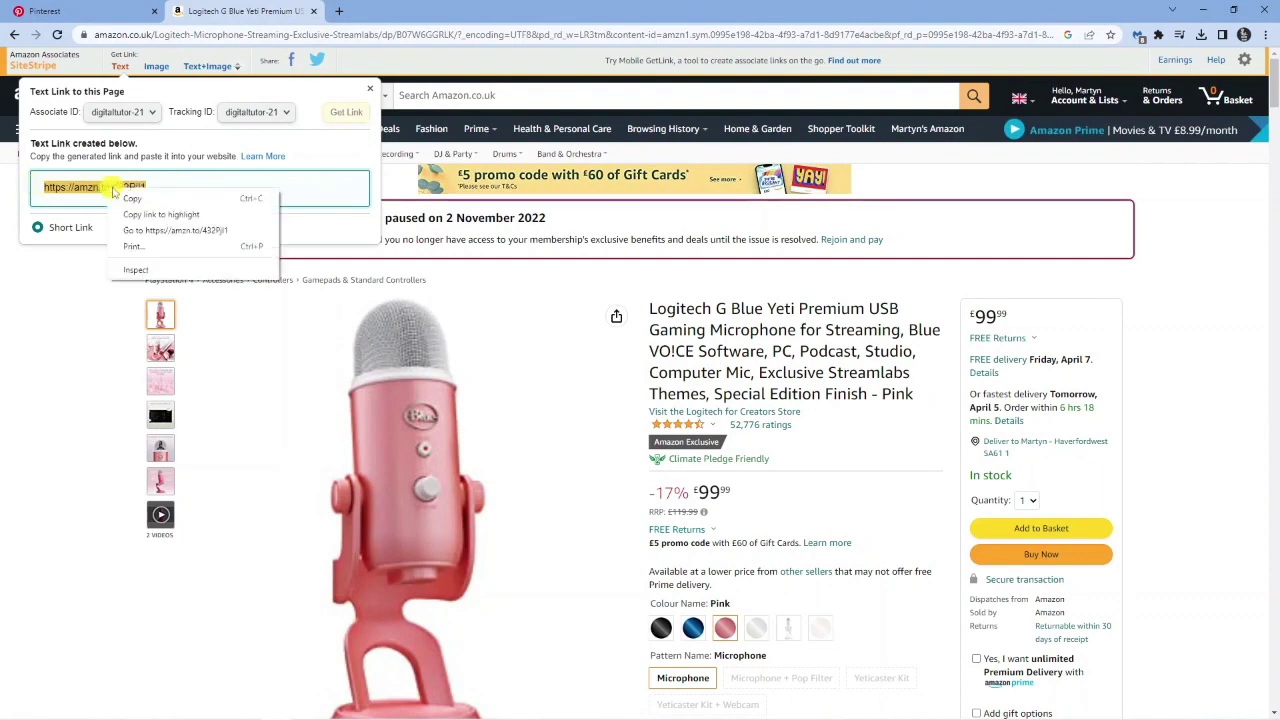
{"action": "left_click", "coordinate": [134, 197]}
{"action": "left_click", "coordinate": [370, 88]}
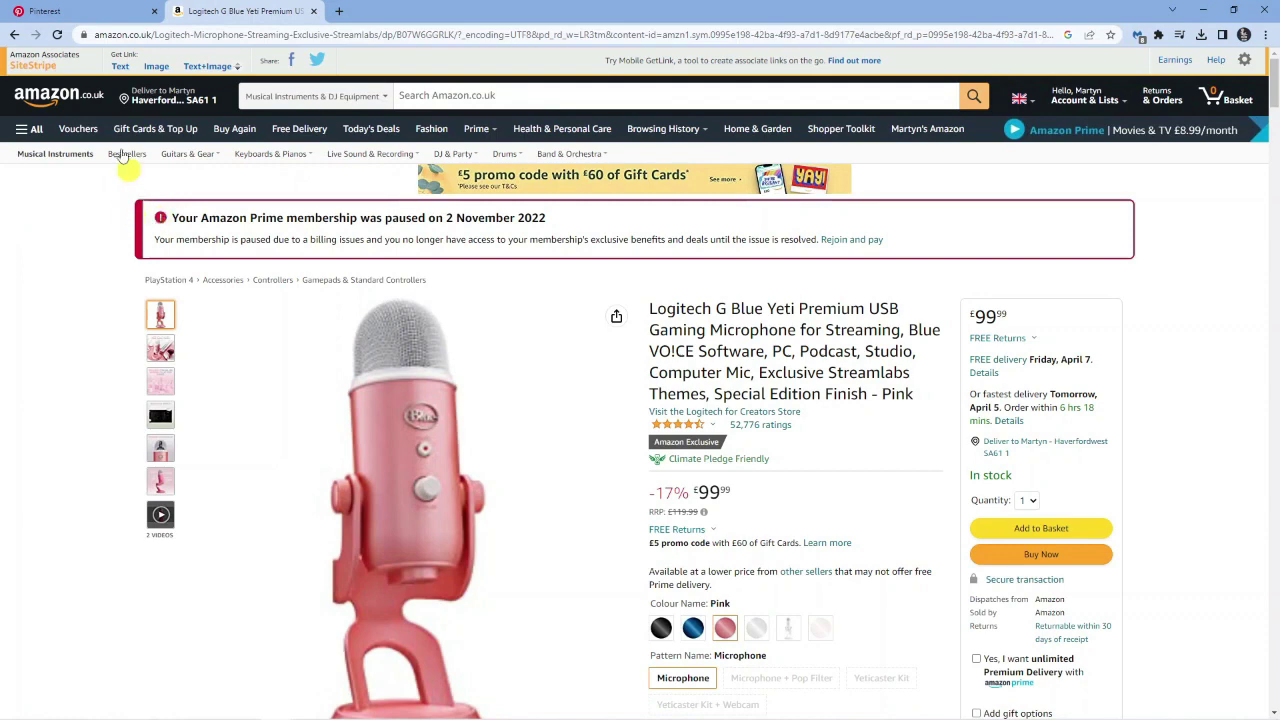
{"action": "left_click", "coordinate": [62, 14]}
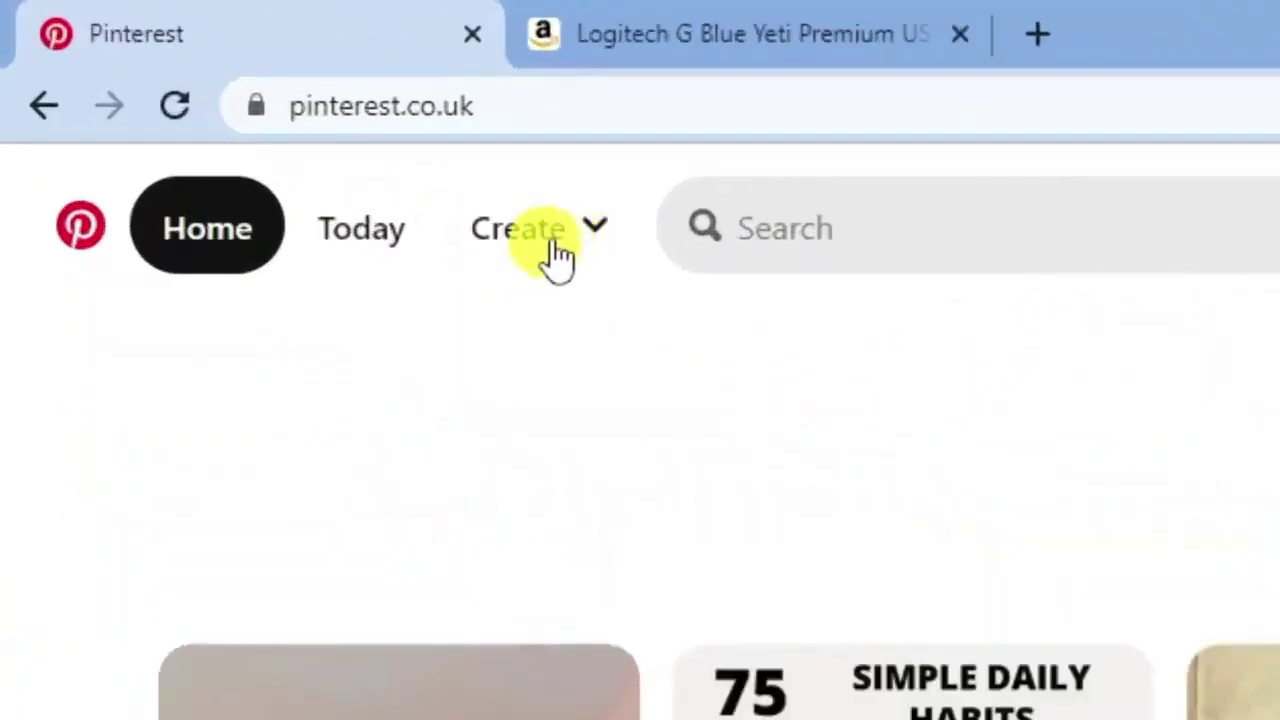
Start a new standard pin via Create Pin and title it 'best microphone'.
{"action": "left_click", "coordinate": [545, 255]}
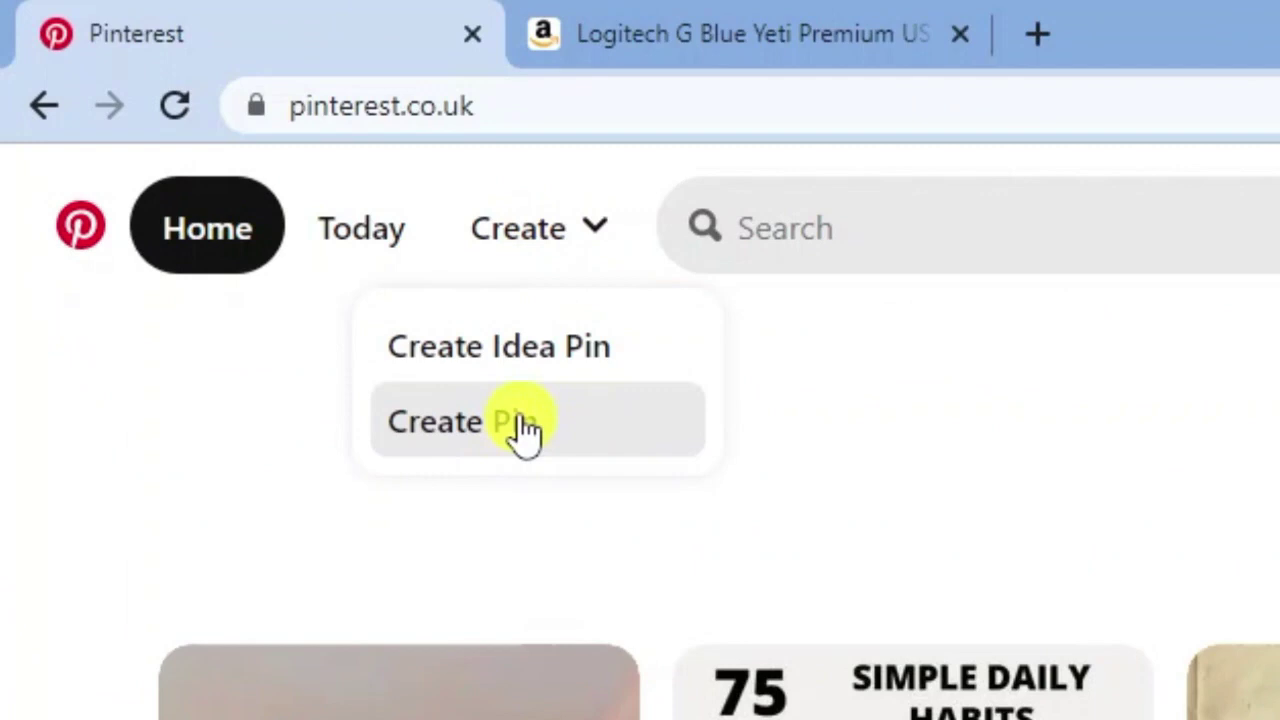
{"action": "left_click", "coordinate": [522, 426]}
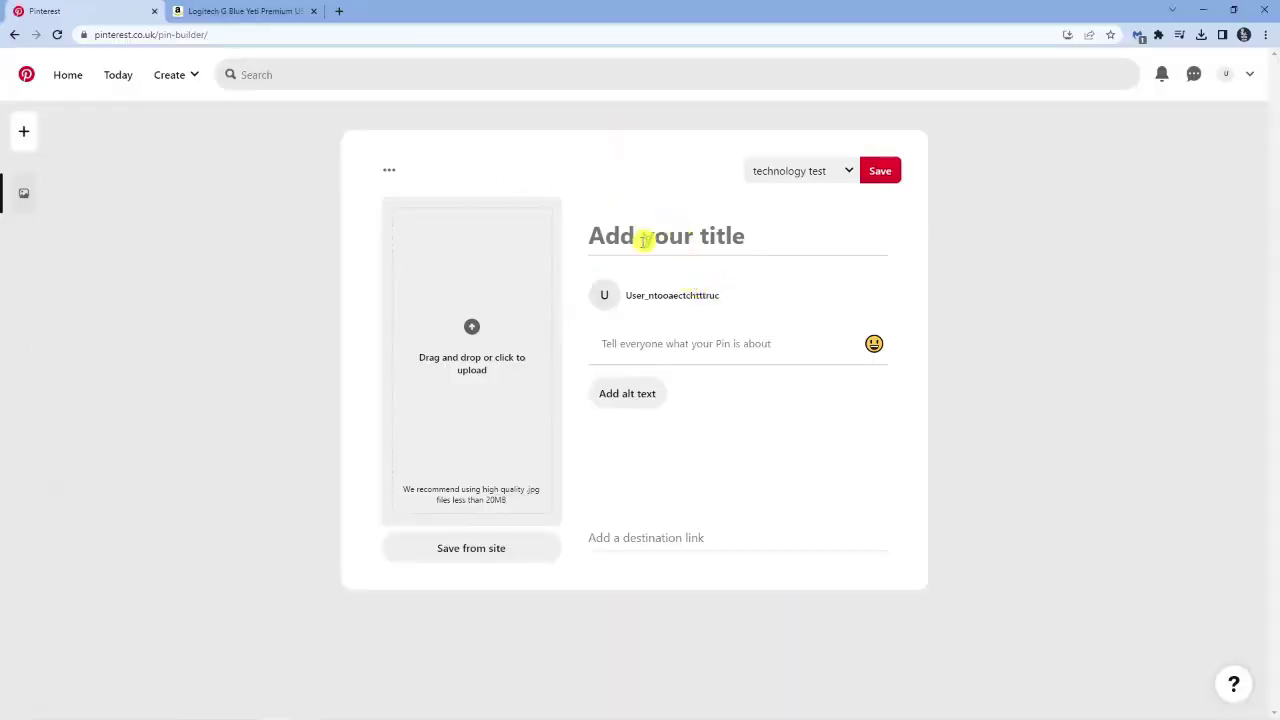
{"action": "left_click", "coordinate": [720, 238]}
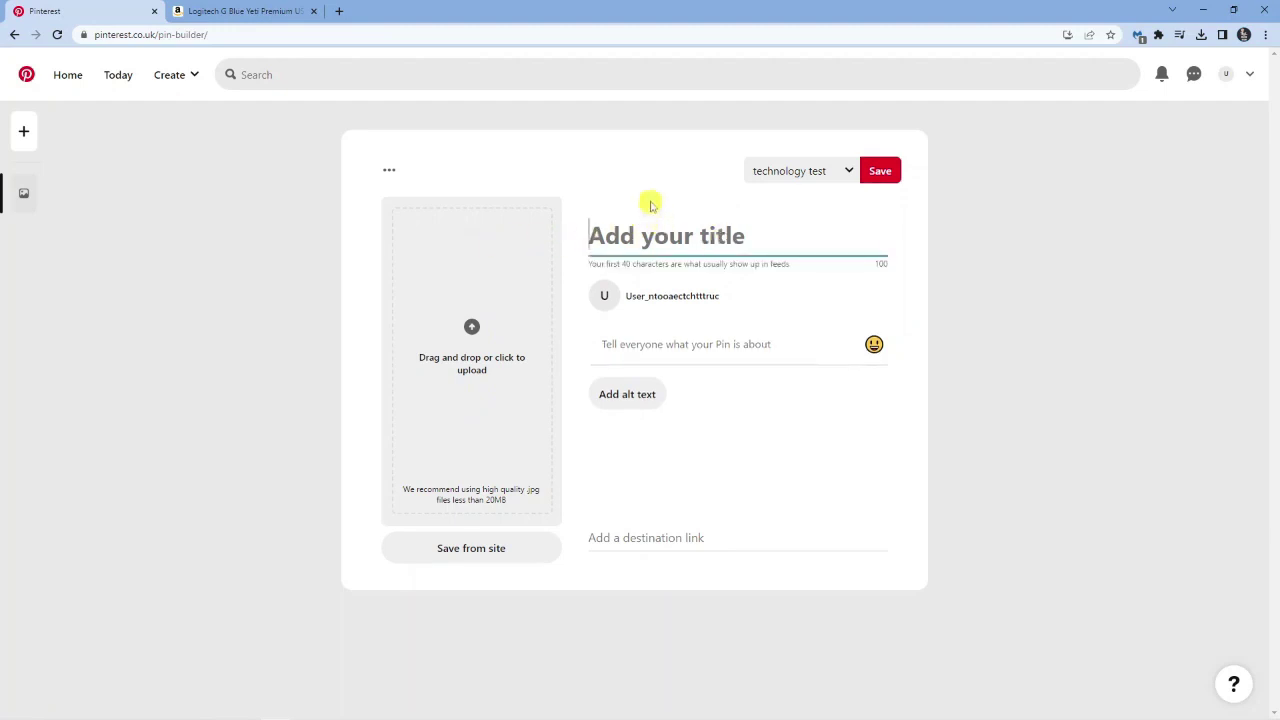
{"action": "type", "text": "bes"}
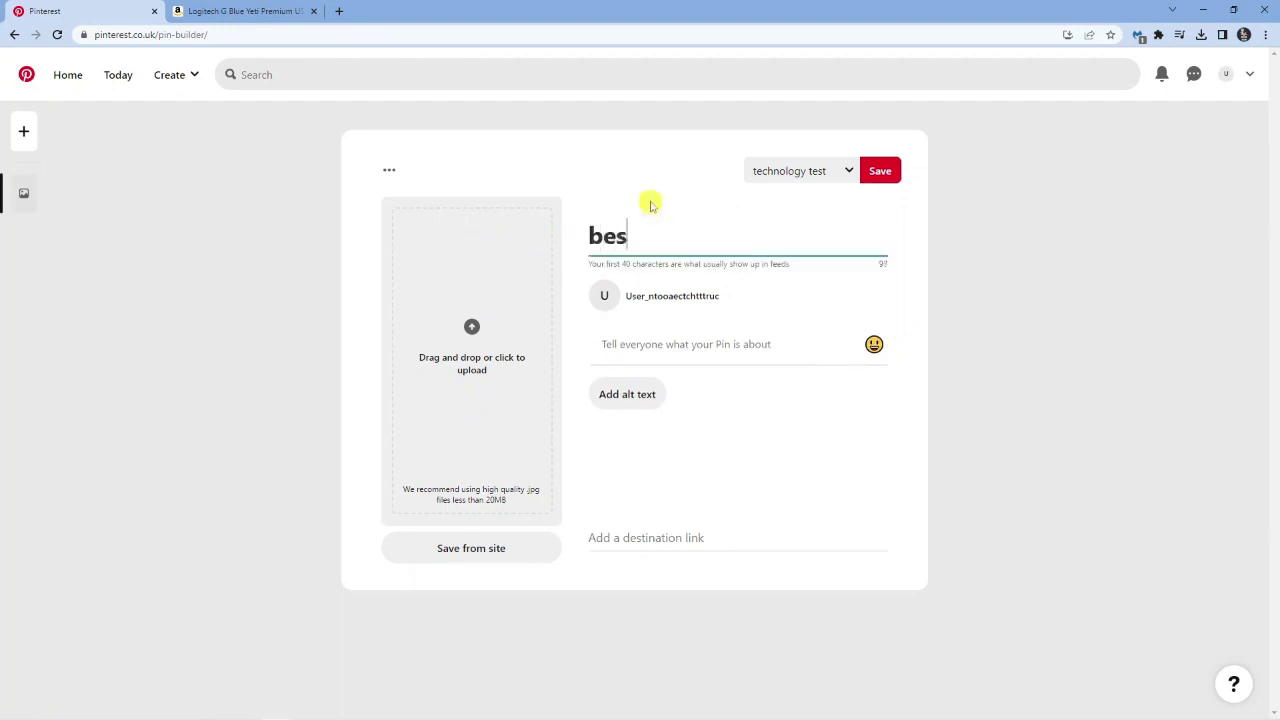
{"action": "type", "text": "t microphi"}
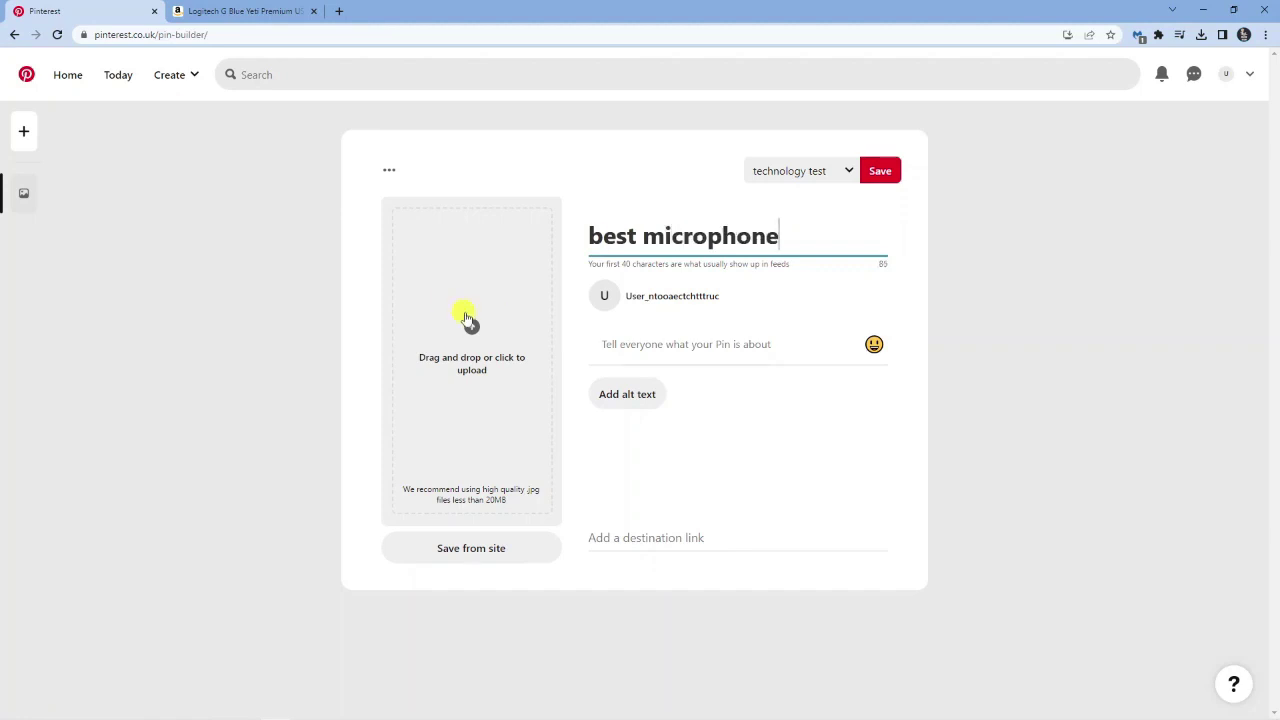
{"action": "left_click", "coordinate": [235, 11]}
Save the pink microphone image from Amazon and upload it as the pin's image.
{"action": "right_click", "coordinate": [463, 367]}
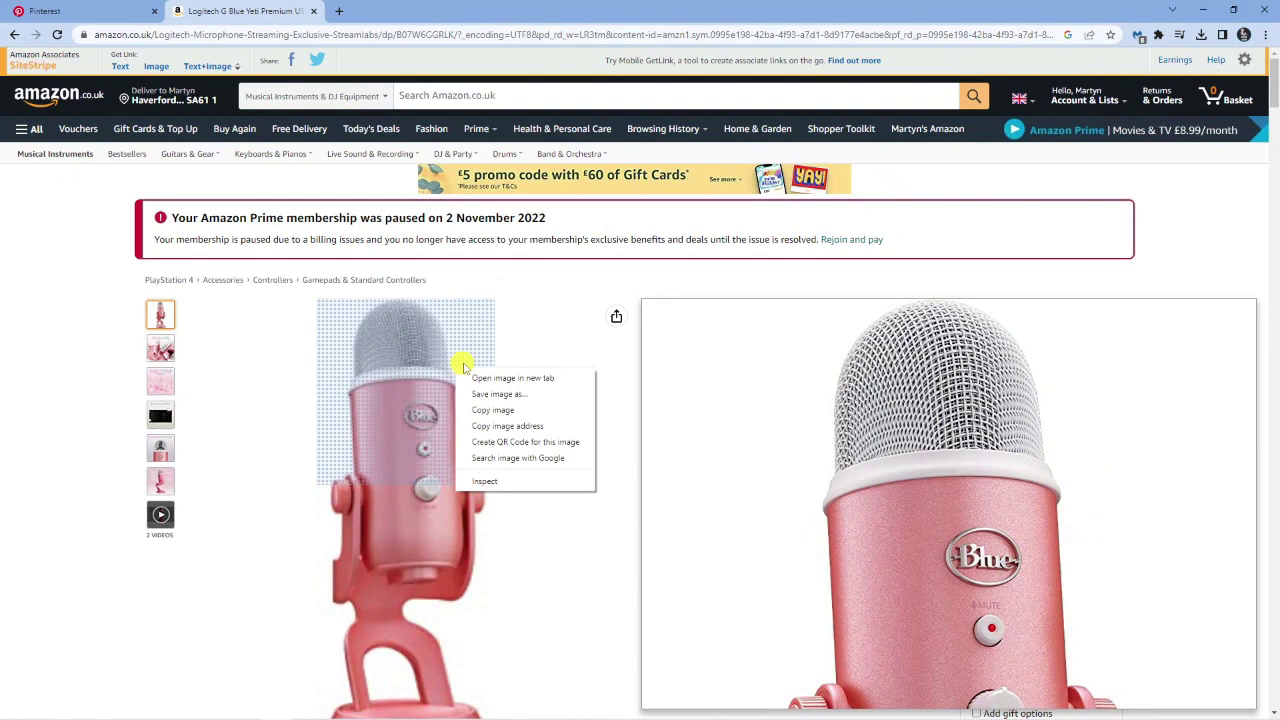
{"action": "right_click", "coordinate": [438, 533]}
{"action": "left_click", "coordinate": [470, 560]}
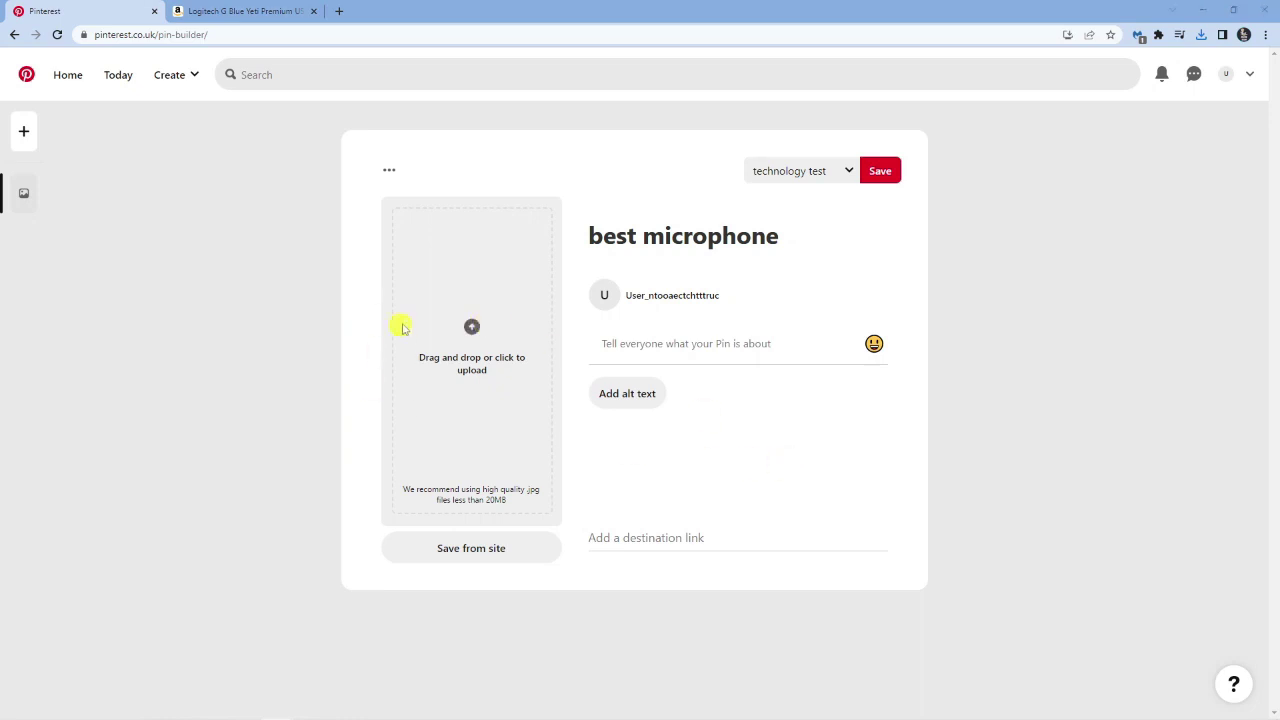
{"action": "left_click", "coordinate": [403, 328]}
{"action": "double_click", "coordinate": [186, 404]}
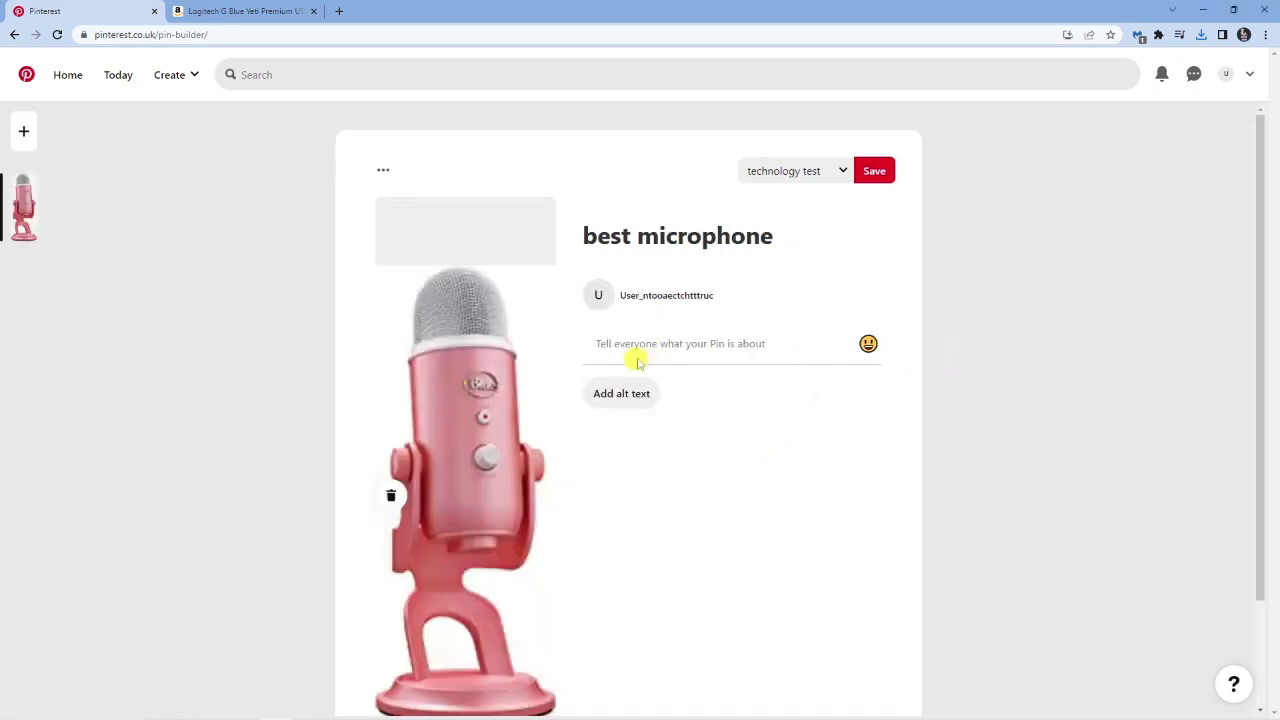
Write the pin description, ending with 'check it out by clicking the link'.
{"action": "left_click", "coordinate": [638, 358]}
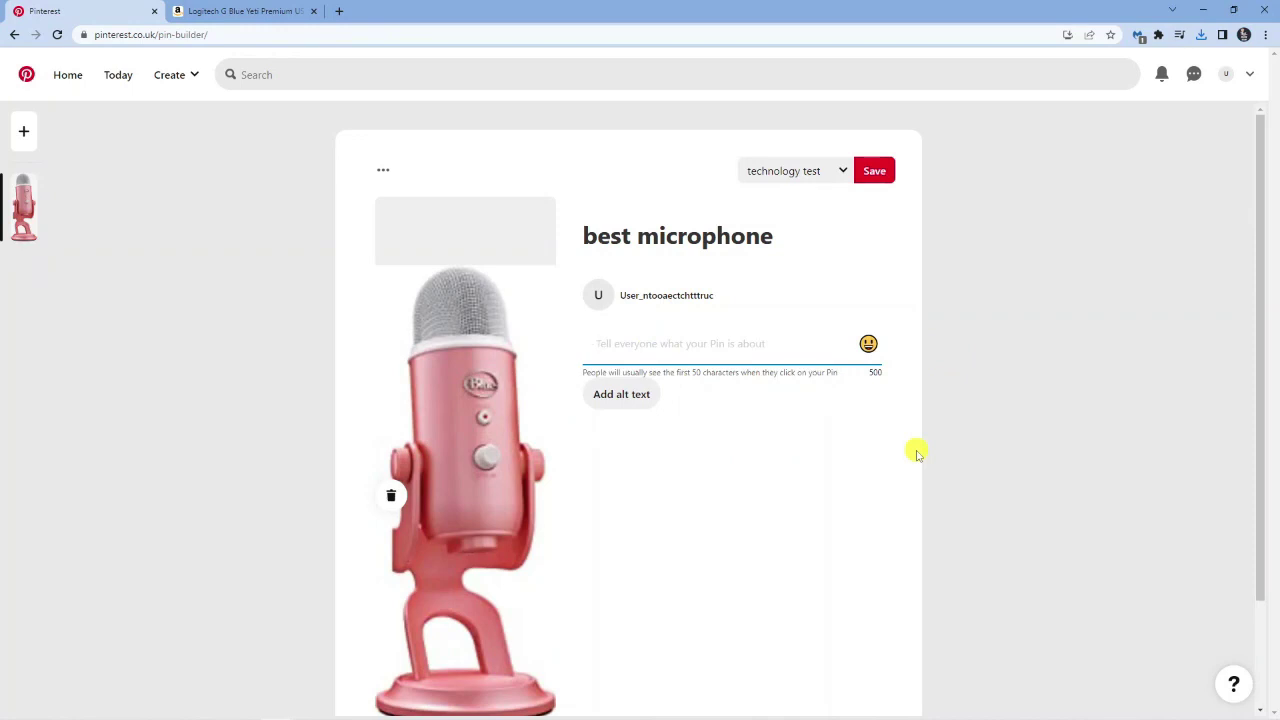
{"action": "type", "text": "he"}
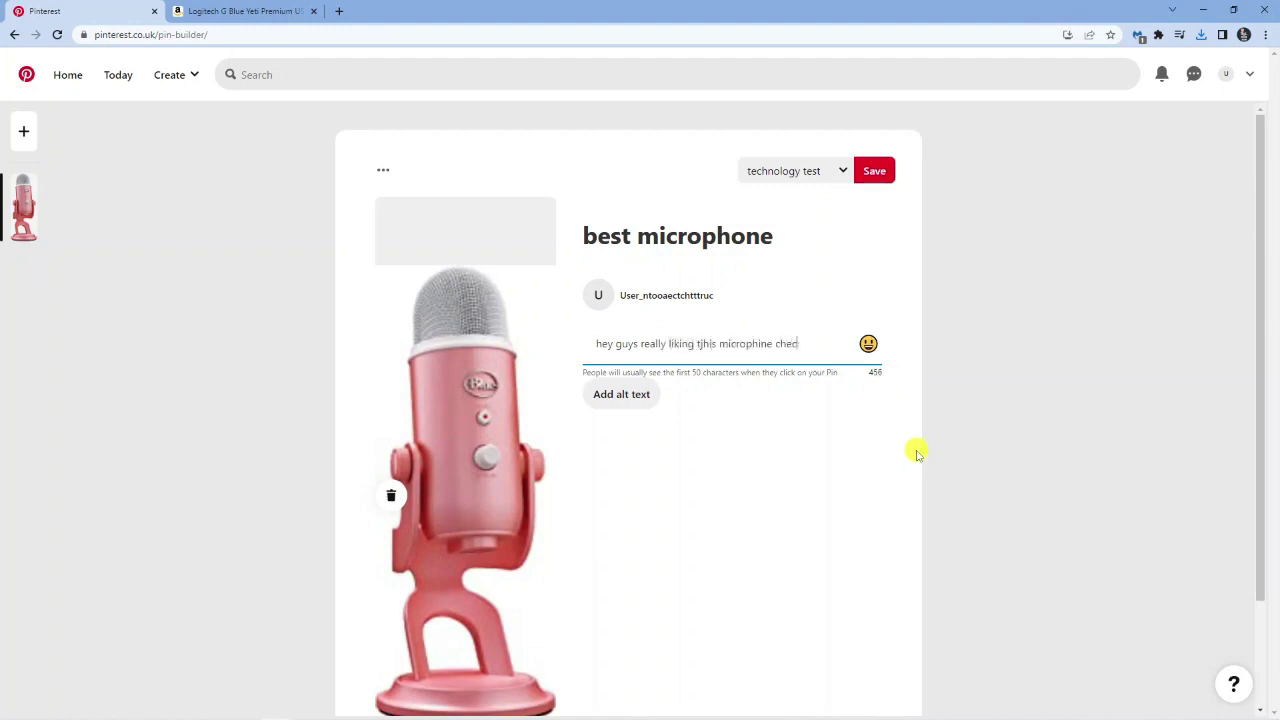
{"action": "type", "text": "by d"}
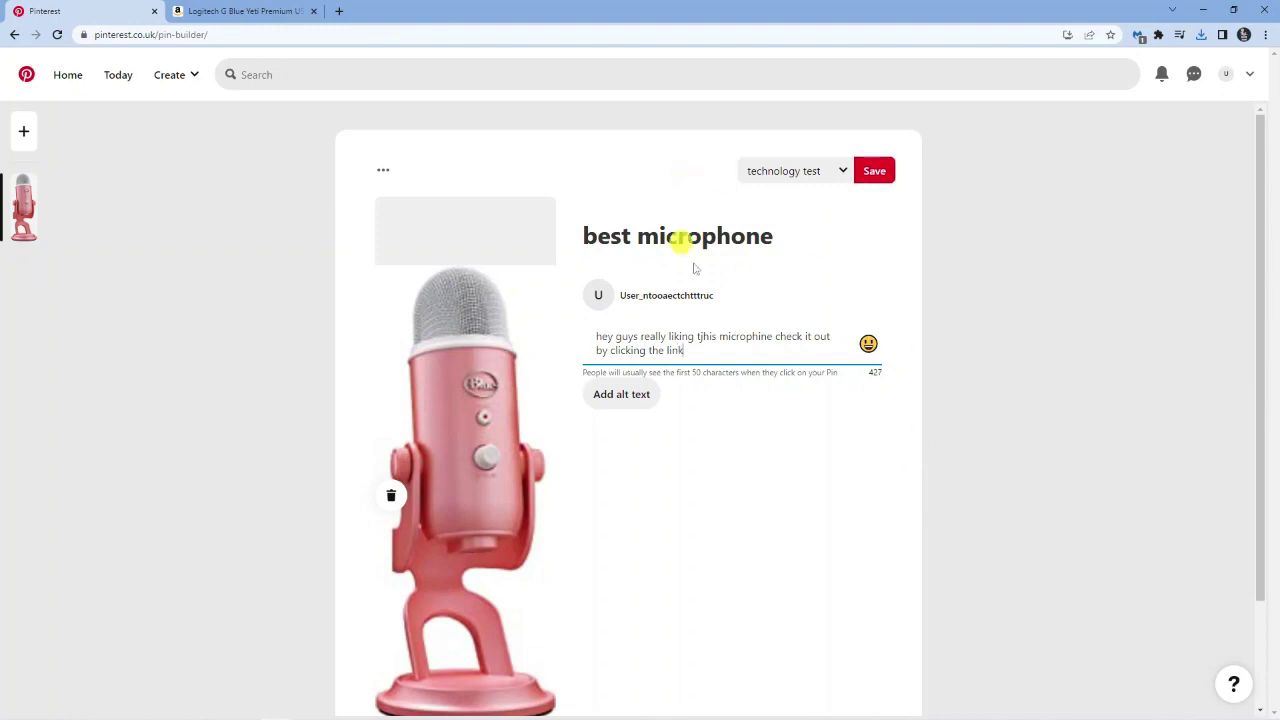
{"action": "left_click", "coordinate": [820, 296]}
{"action": "scroll", "coordinate": [835, 367], "scroll_direction": "down", "scroll_amount": 2}
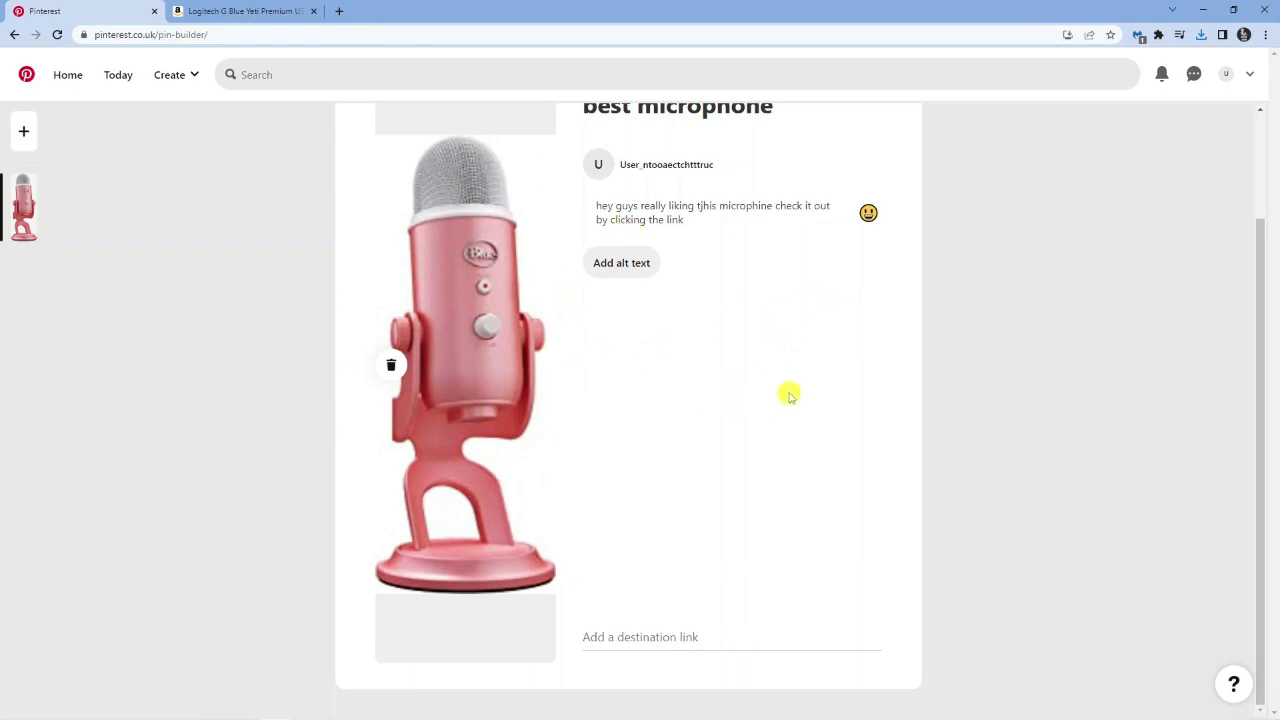
Paste the amzn.to affiliate link as the destination and save the pin to 'technology test'.
{"action": "left_click", "coordinate": [654, 638]}
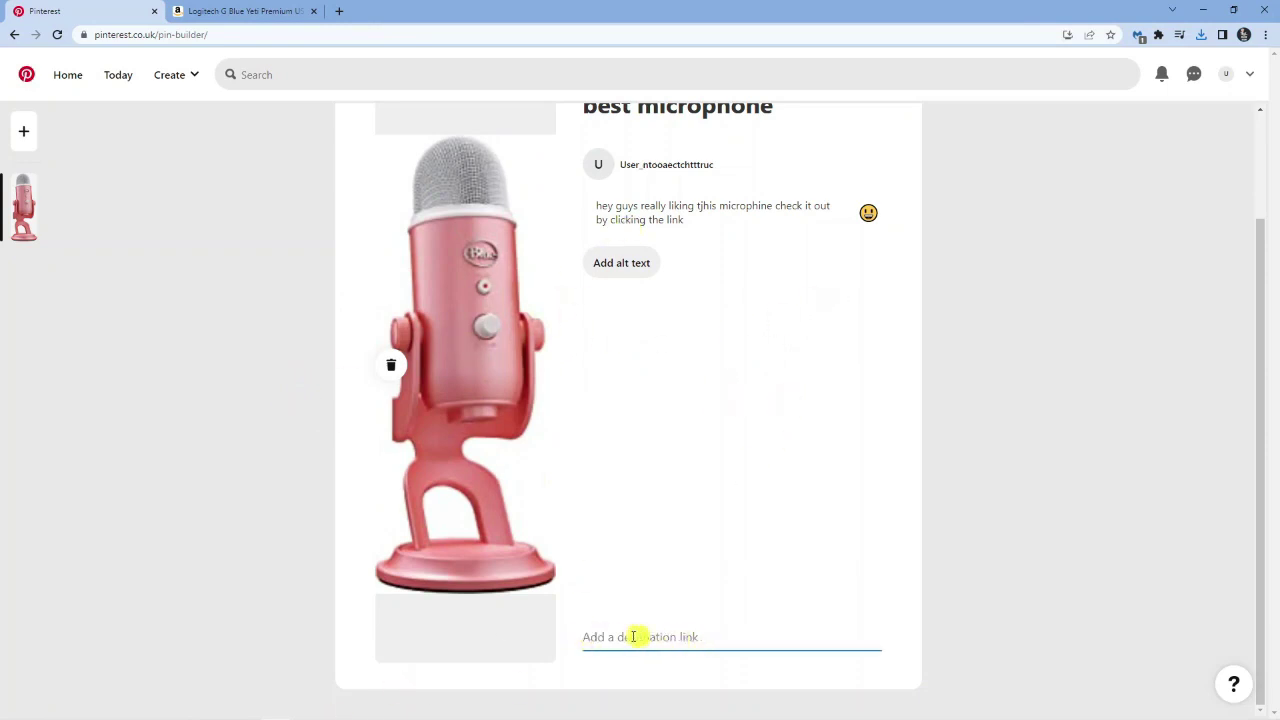
{"action": "type", "text": "https://amzn.to/432Pjl1"}
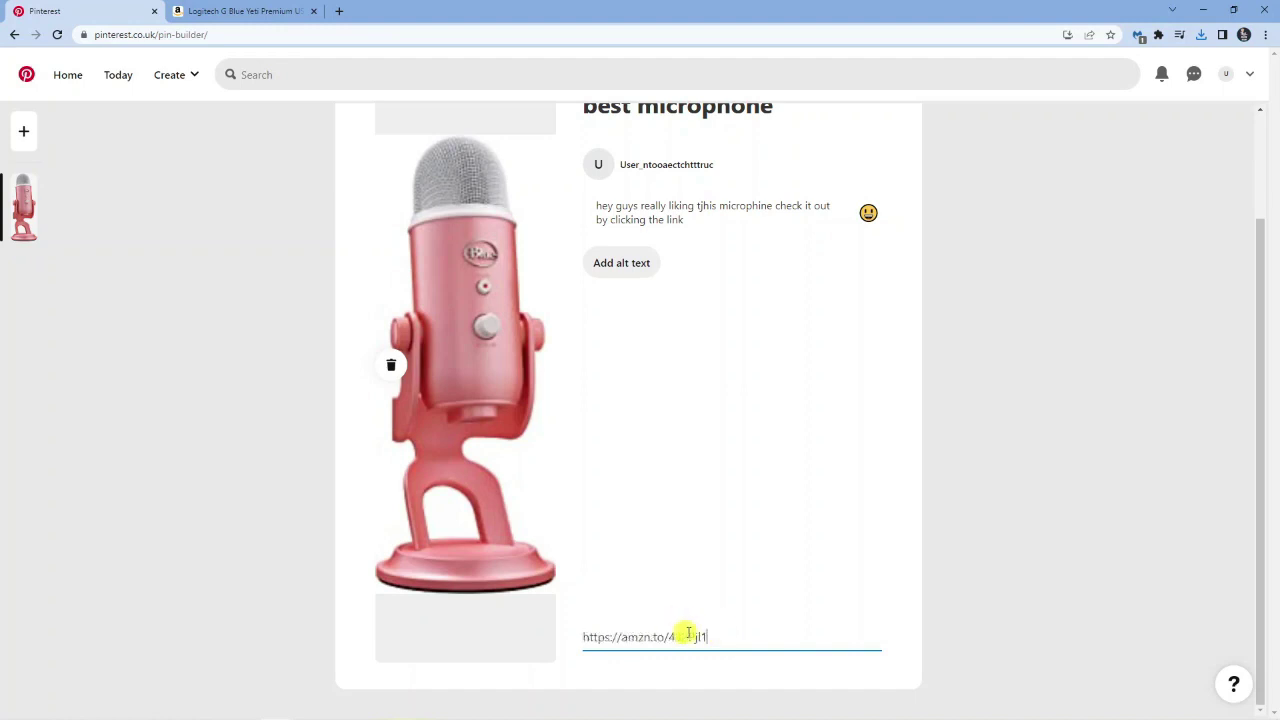
{"action": "scroll", "coordinate": [1045, 400], "scroll_direction": "up", "scroll_amount": 2}
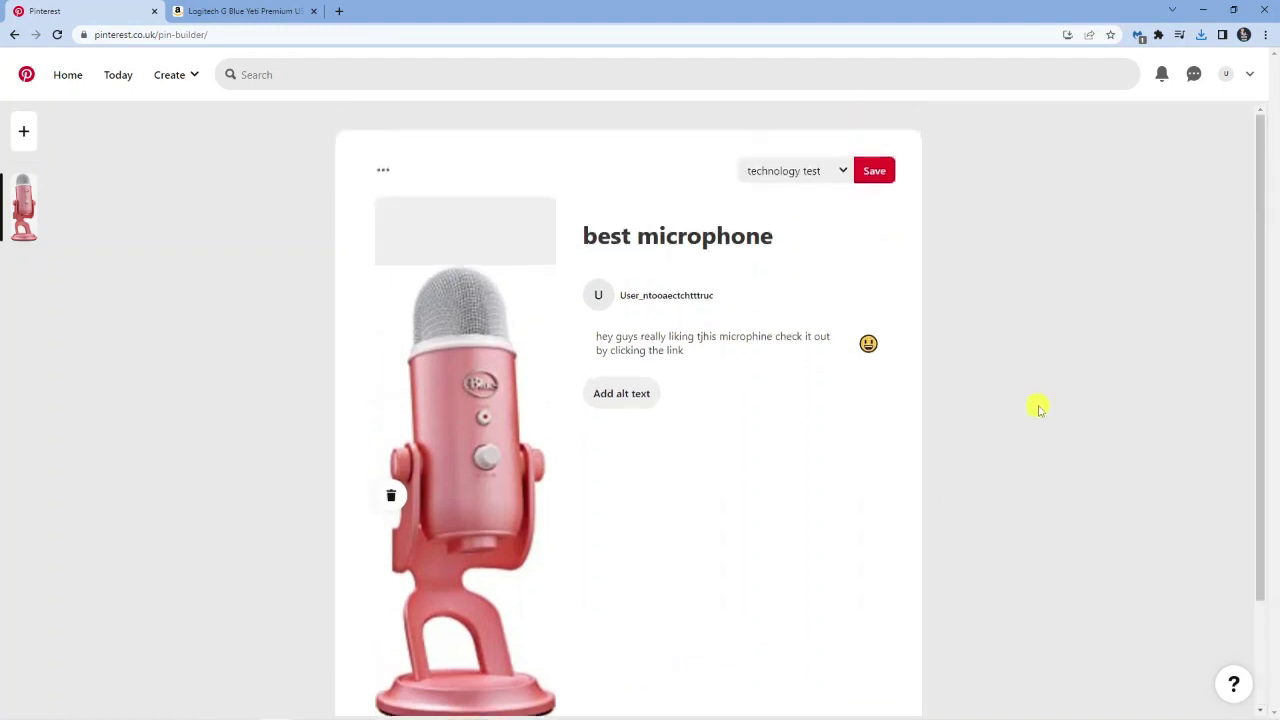
{"action": "left_click", "coordinate": [880, 174]}
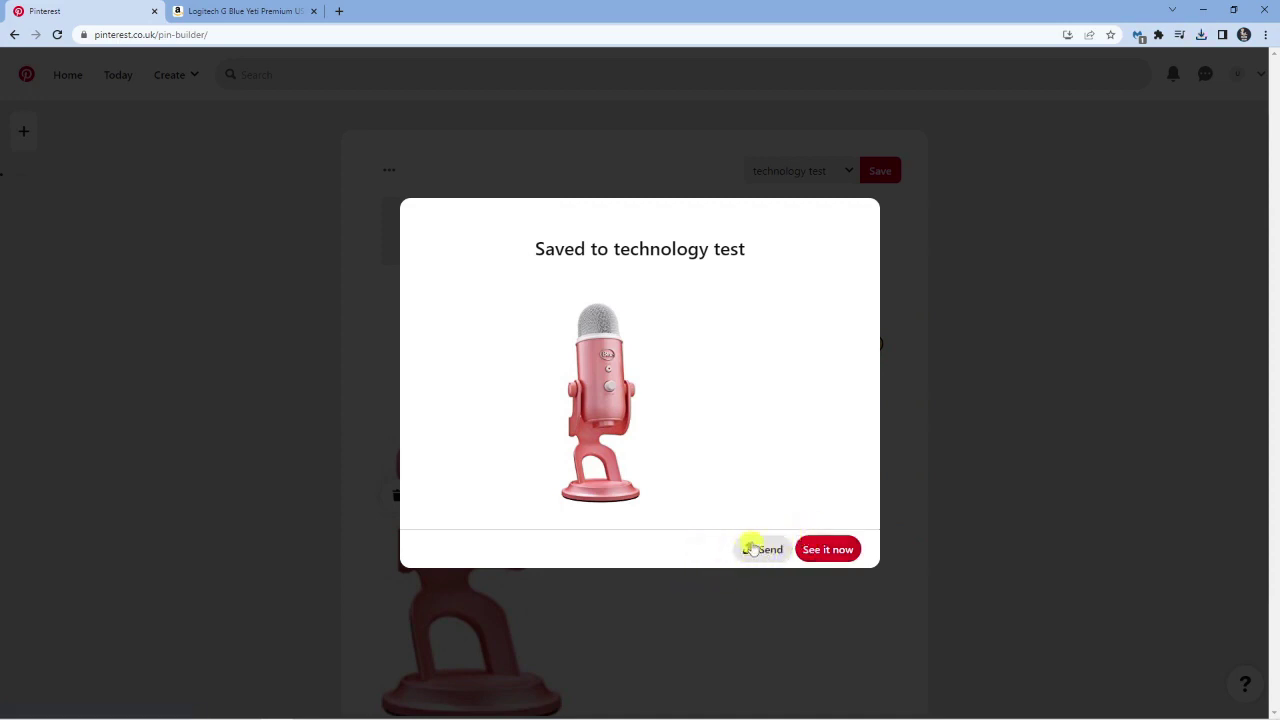
Open the saved 'best microphone' pin and follow its amzn.to link to Amazon.
{"action": "left_click", "coordinate": [837, 549]}
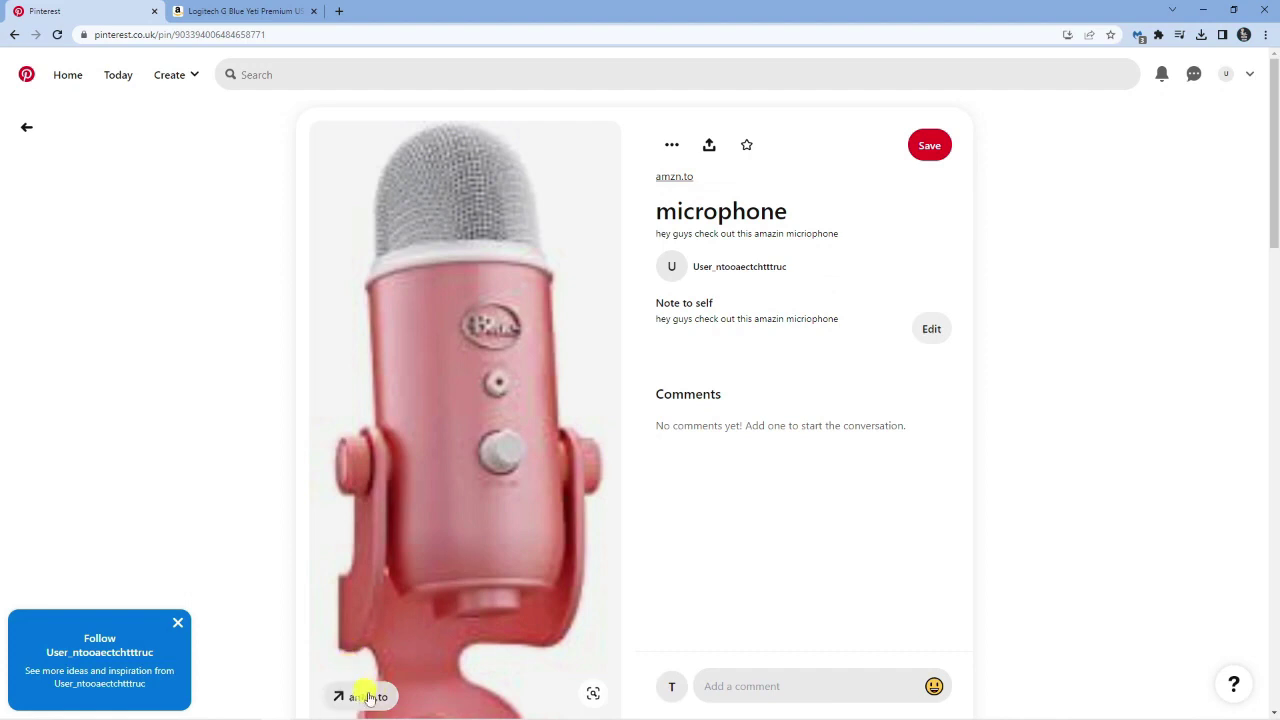
{"action": "left_click", "coordinate": [689, 175]}
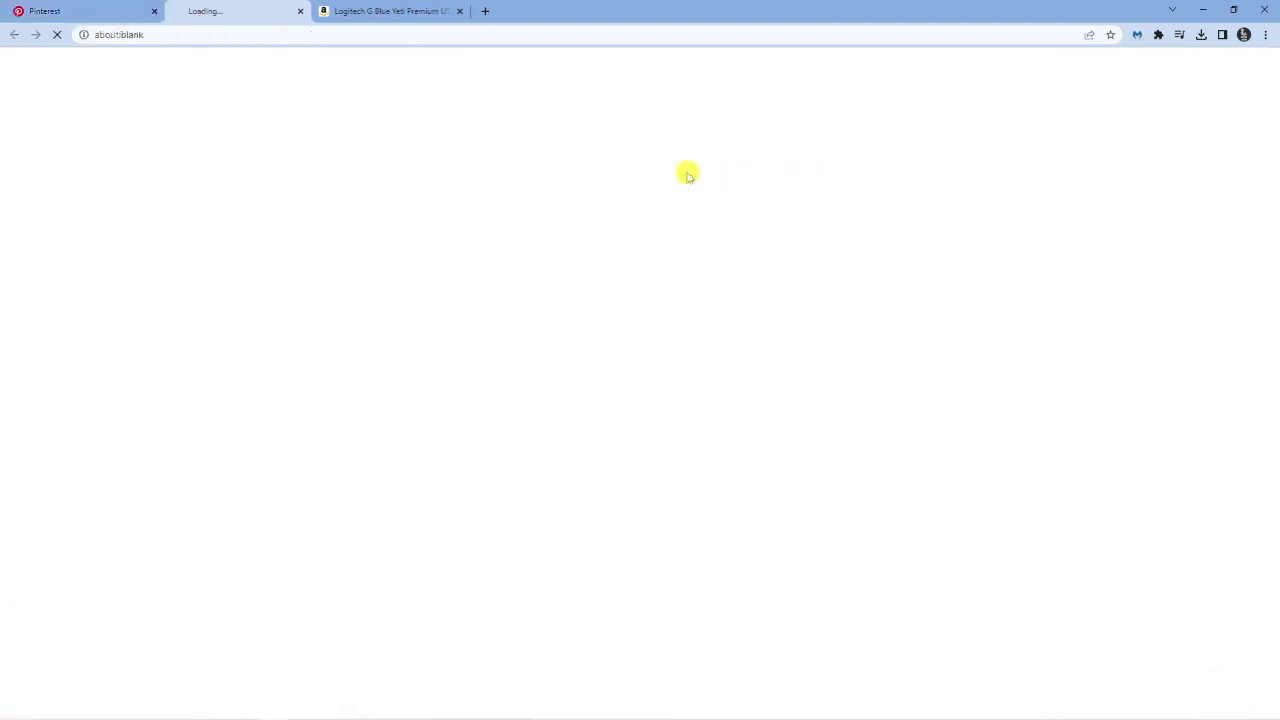